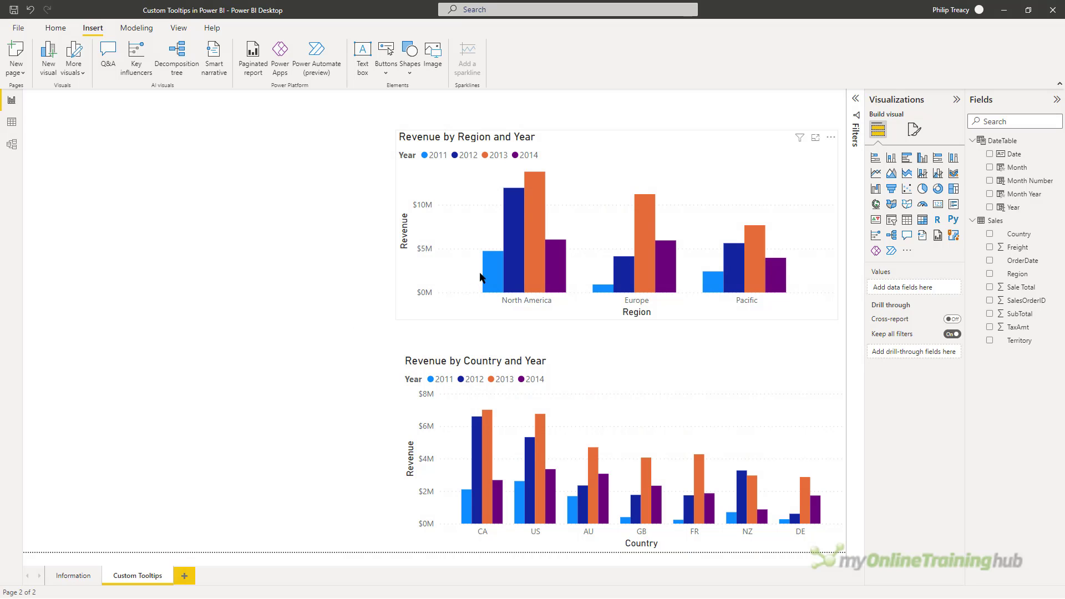
Review the default tooltips on the Custom Tooltips page's chart bars
mouse_move(488, 271)
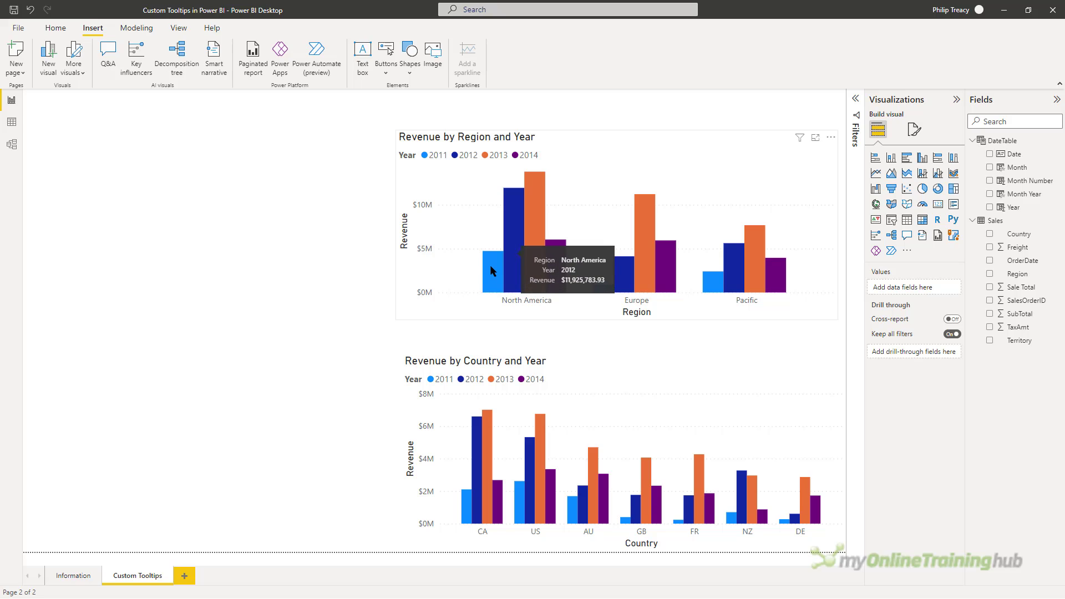
mouse_move(513, 236)
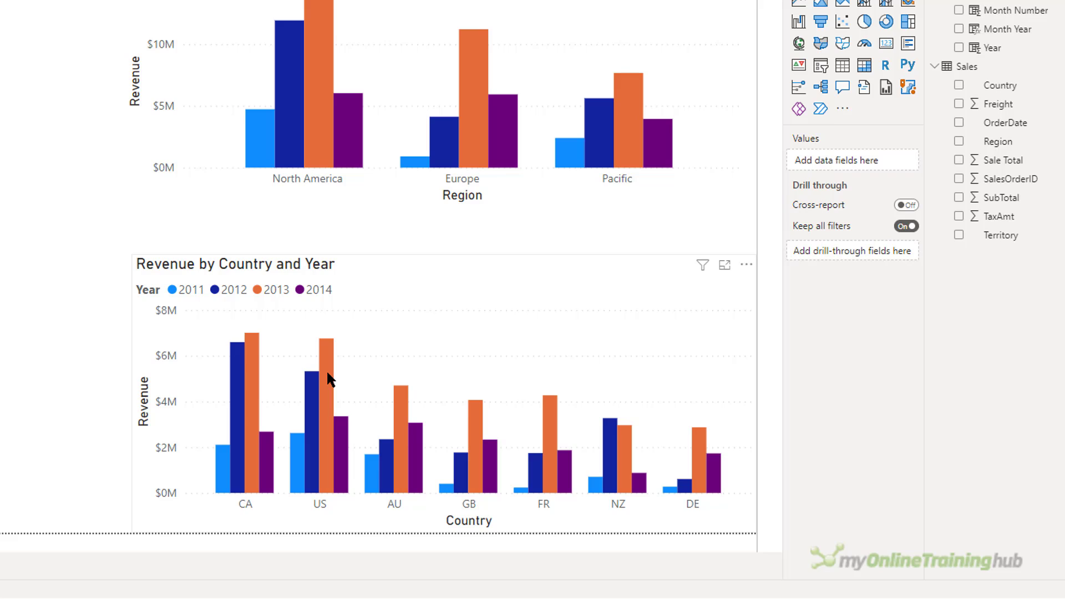
mouse_move(328, 379)
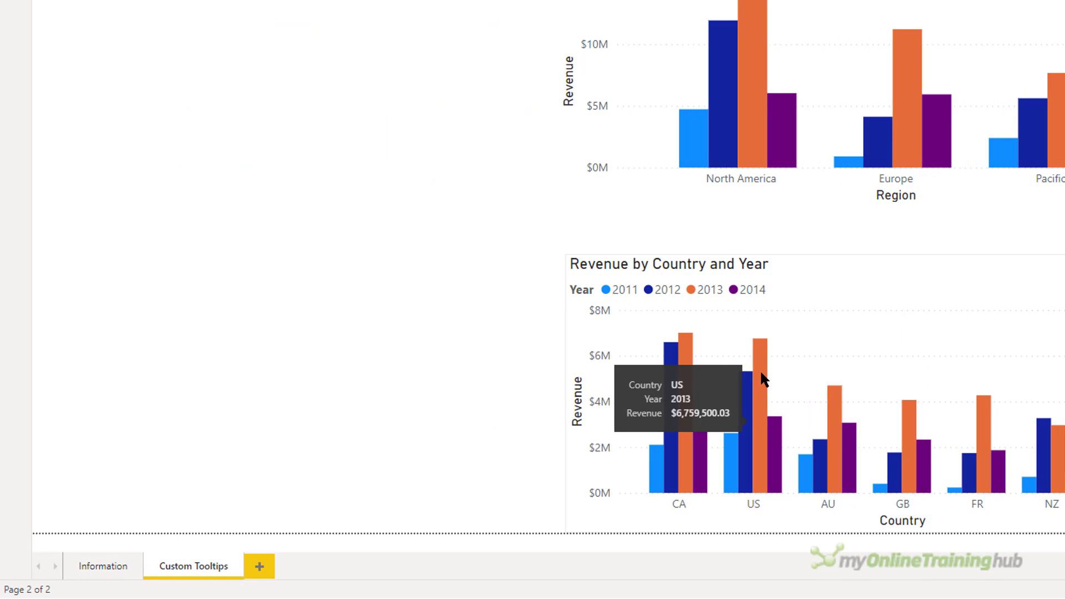
Add a blank Page 1 and display it at Actual size
mouse_move(238, 413)
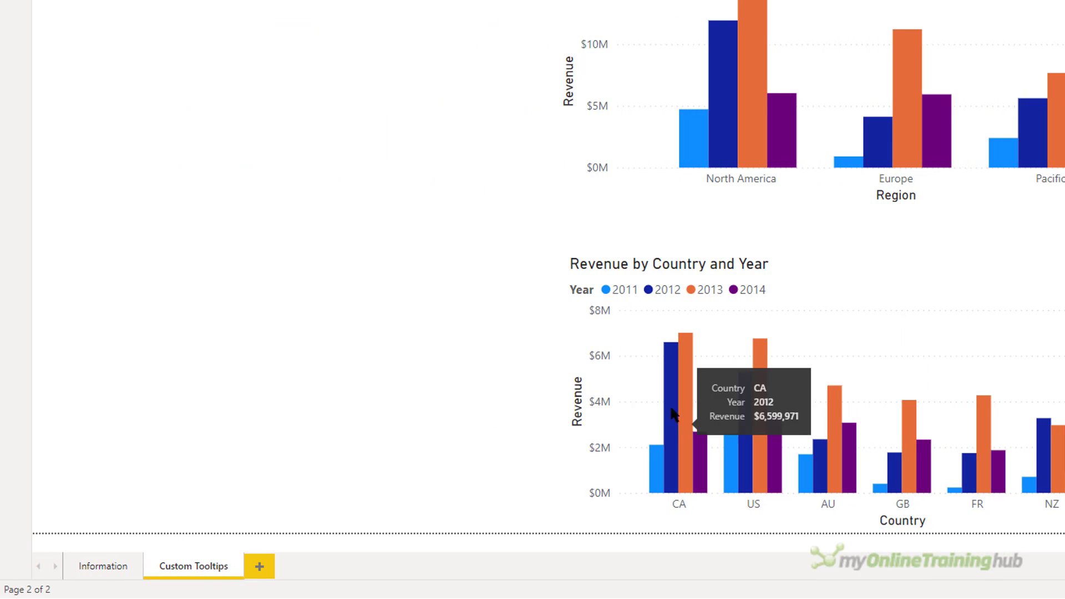
click(259, 566)
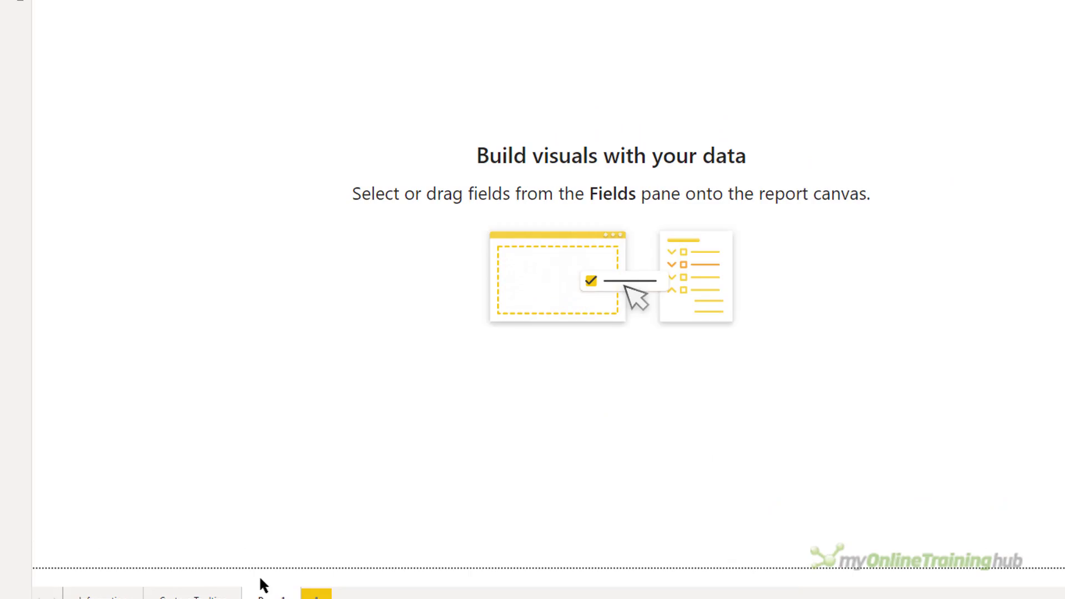
click(246, 39)
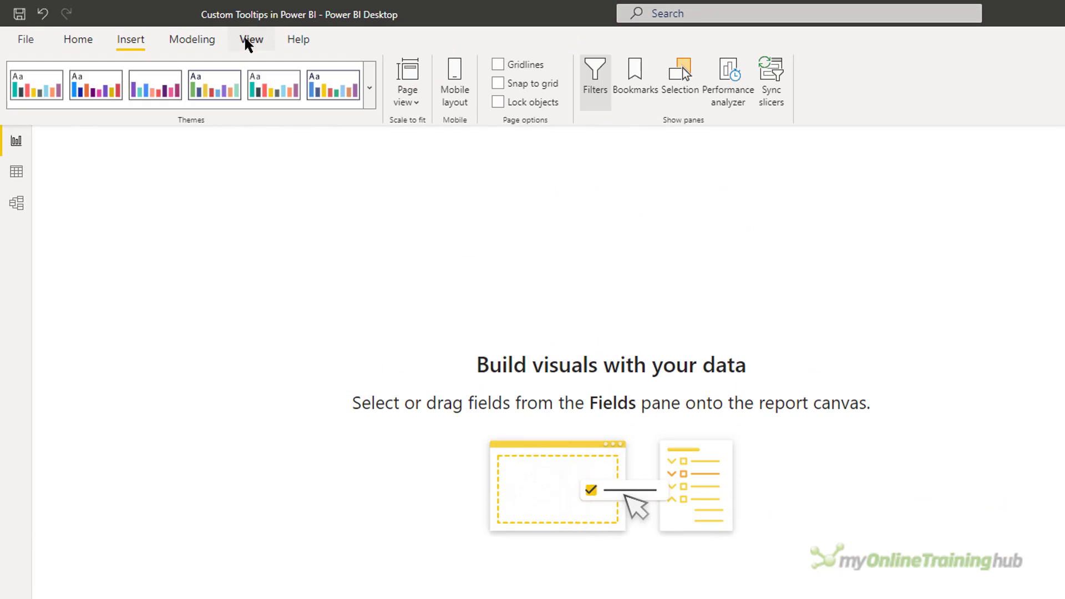
click(404, 98)
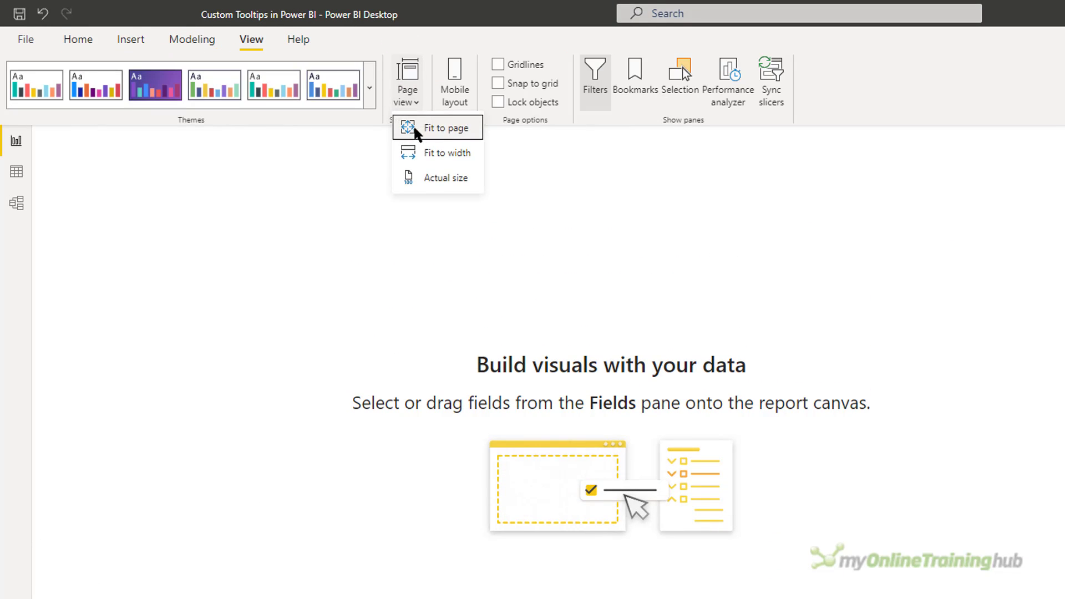
click(438, 177)
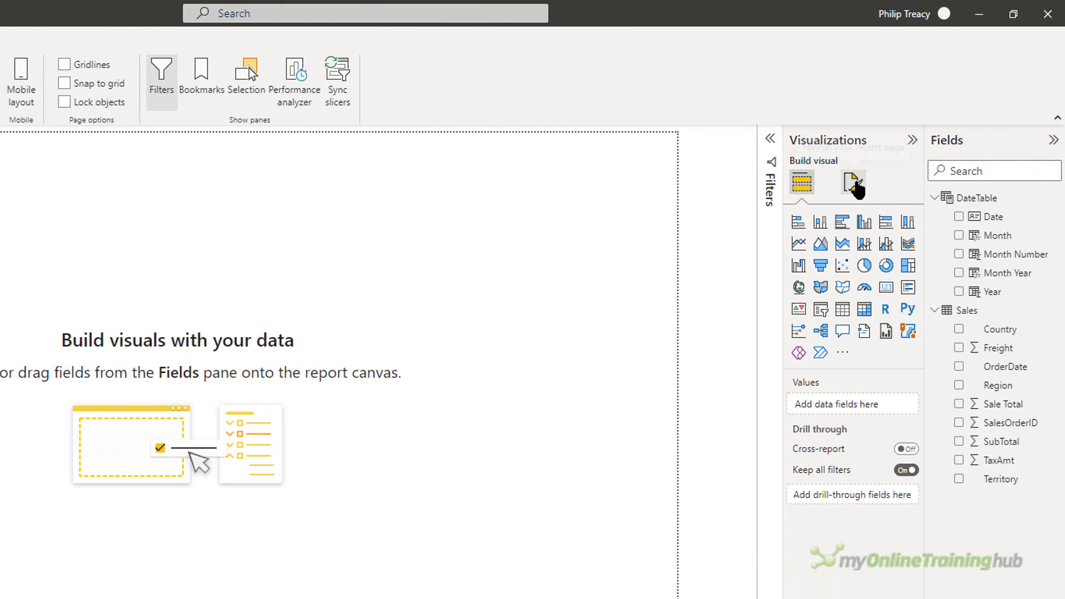
Rename the new page 'TT - Revenue' and allow its use as a tooltip
click(854, 183)
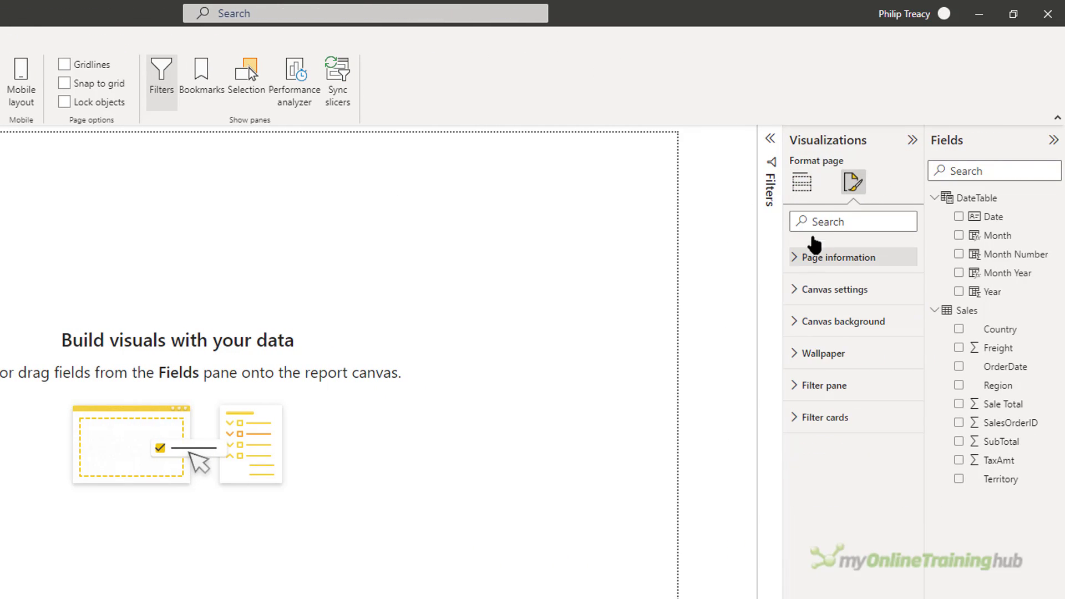
click(796, 258)
click(846, 309)
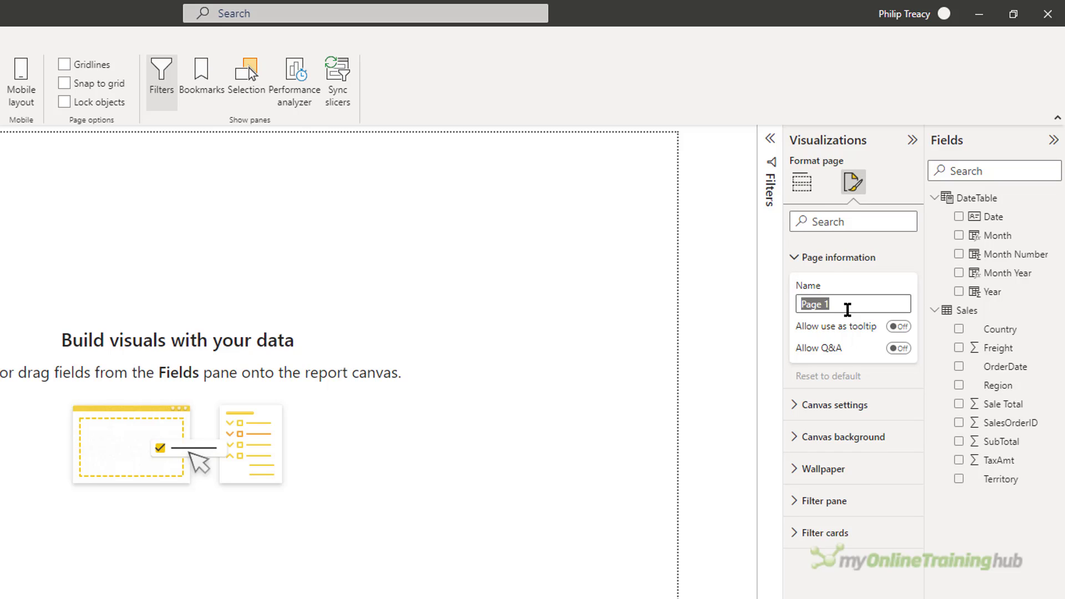
text(TT - Revenue)
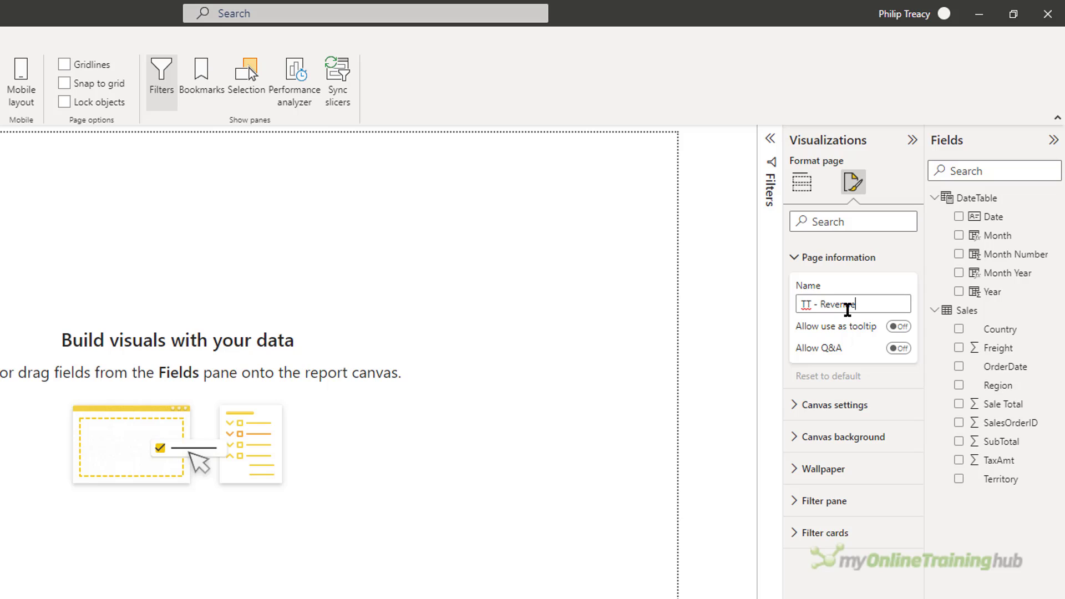
click(901, 327)
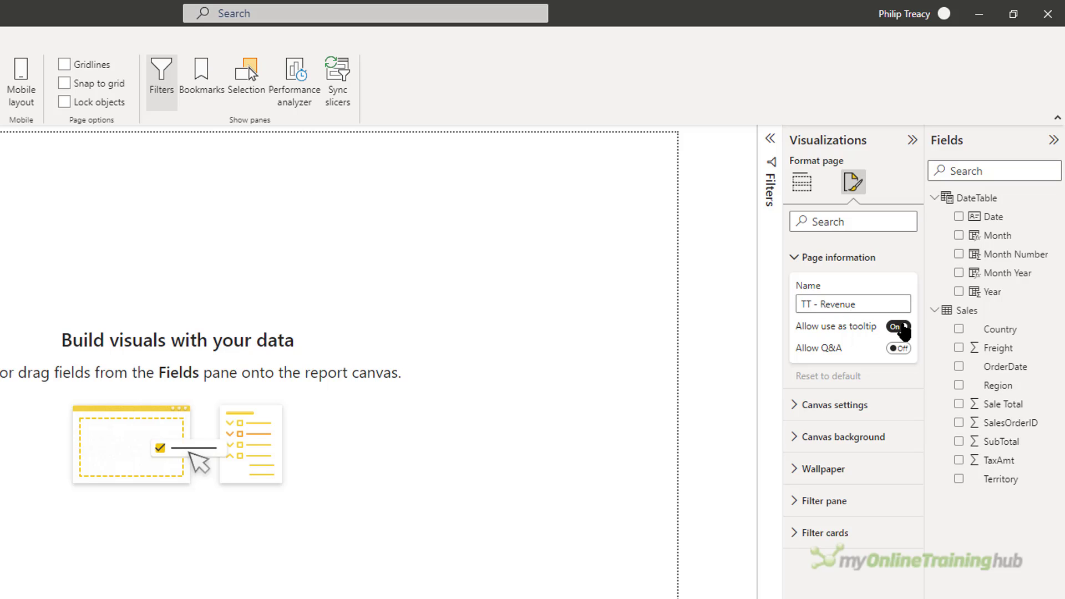
Set the page canvas type to Custom with a height of 120 px
click(799, 407)
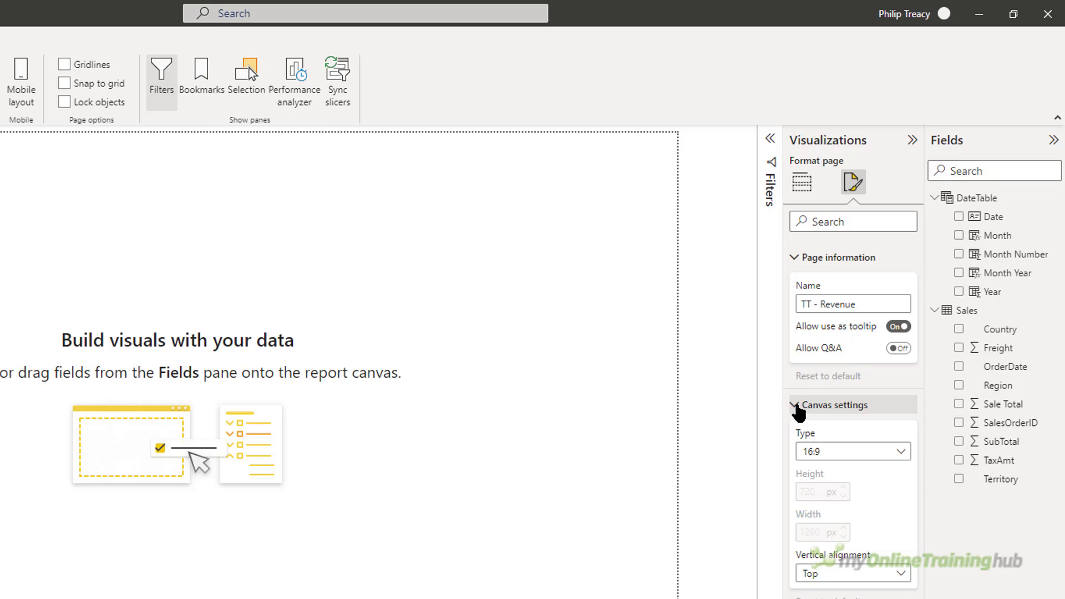
click(836, 455)
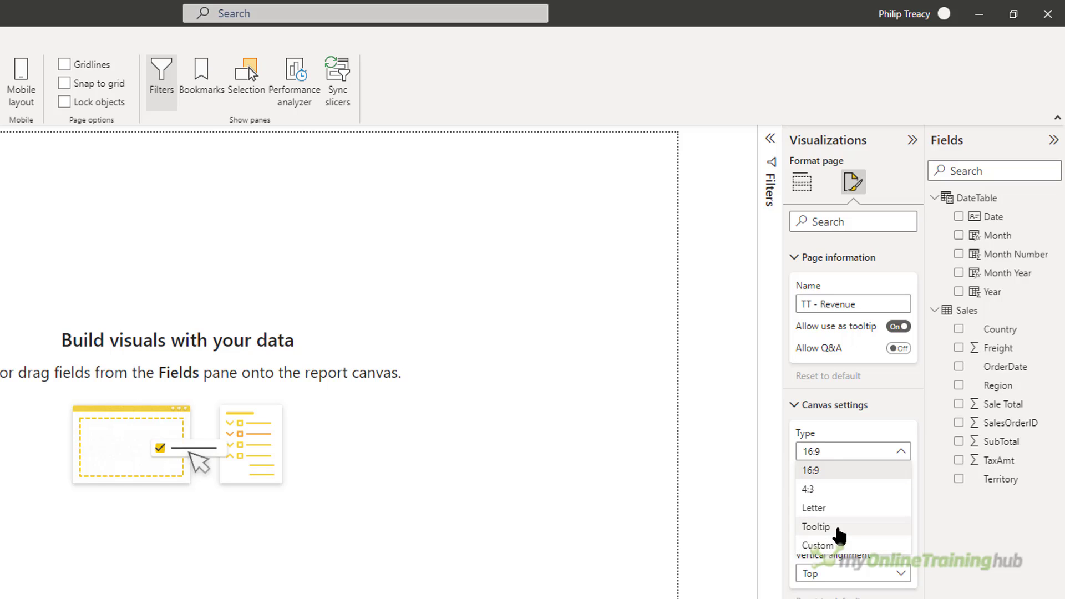
click(816, 527)
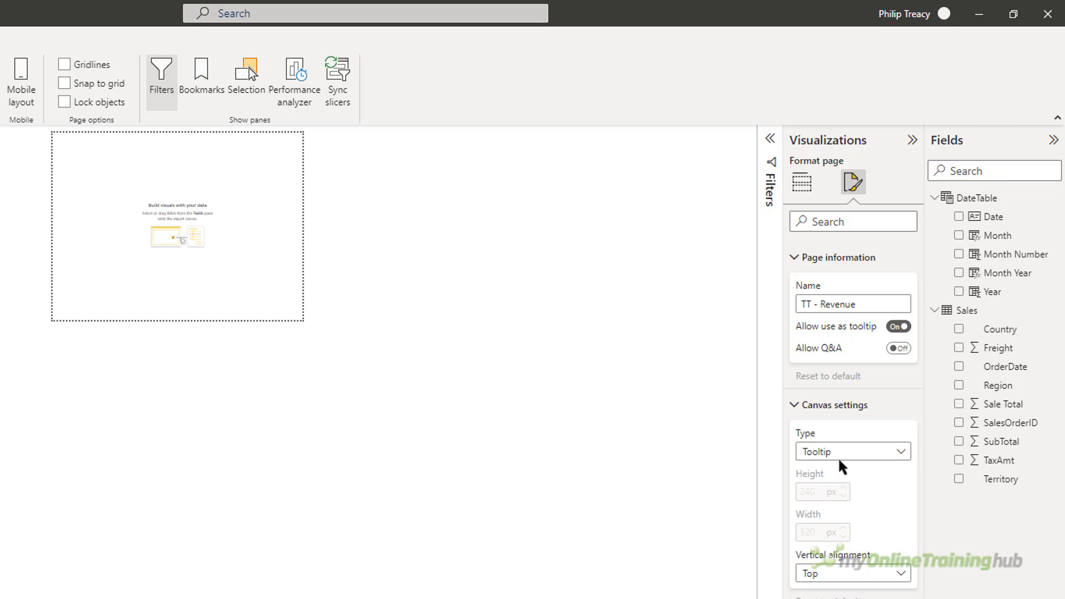
click(838, 457)
click(835, 545)
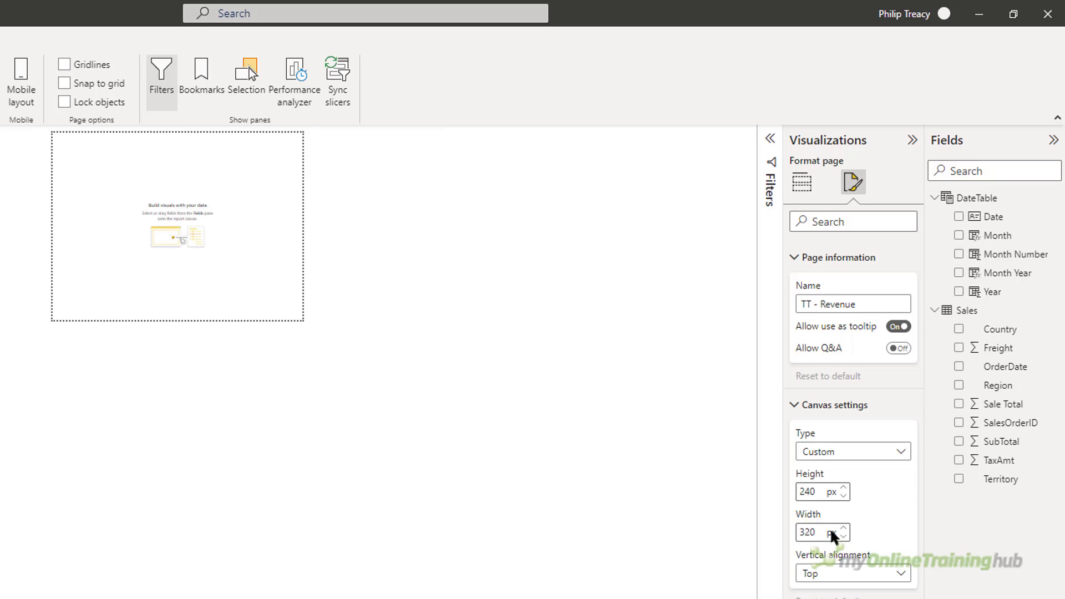
double_click(817, 489)
text(120)
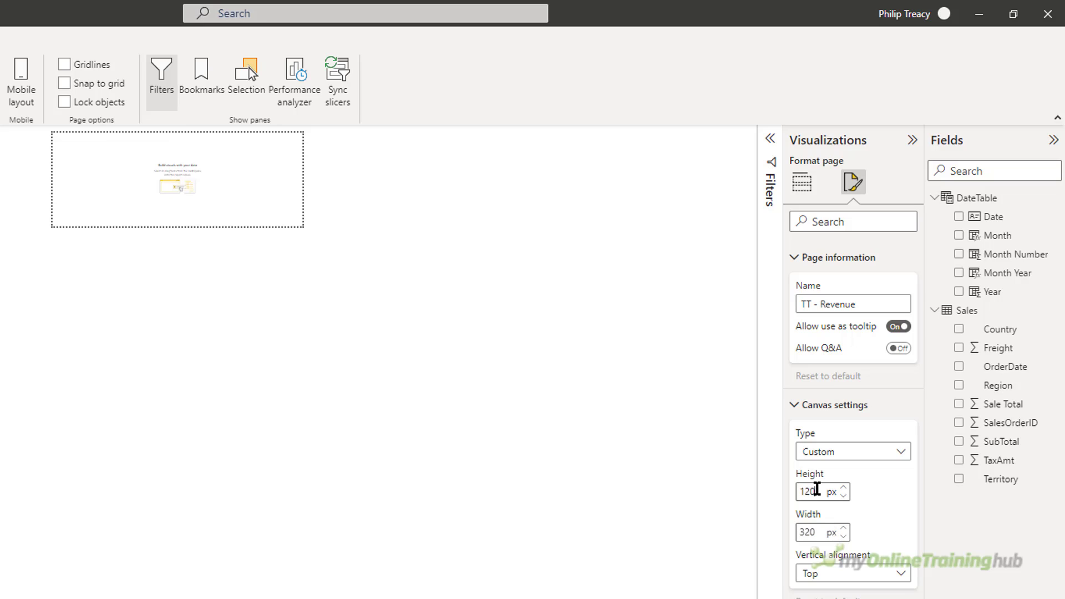
key(Tab)
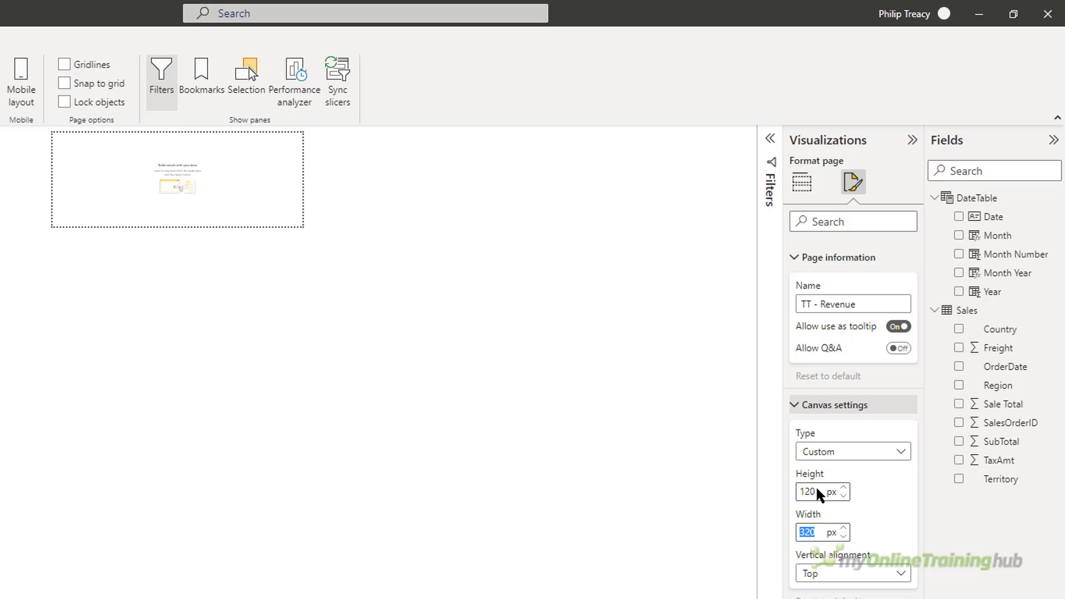
Add a Sale Total card aligned to the left edge and spanning the page width
click(801, 186)
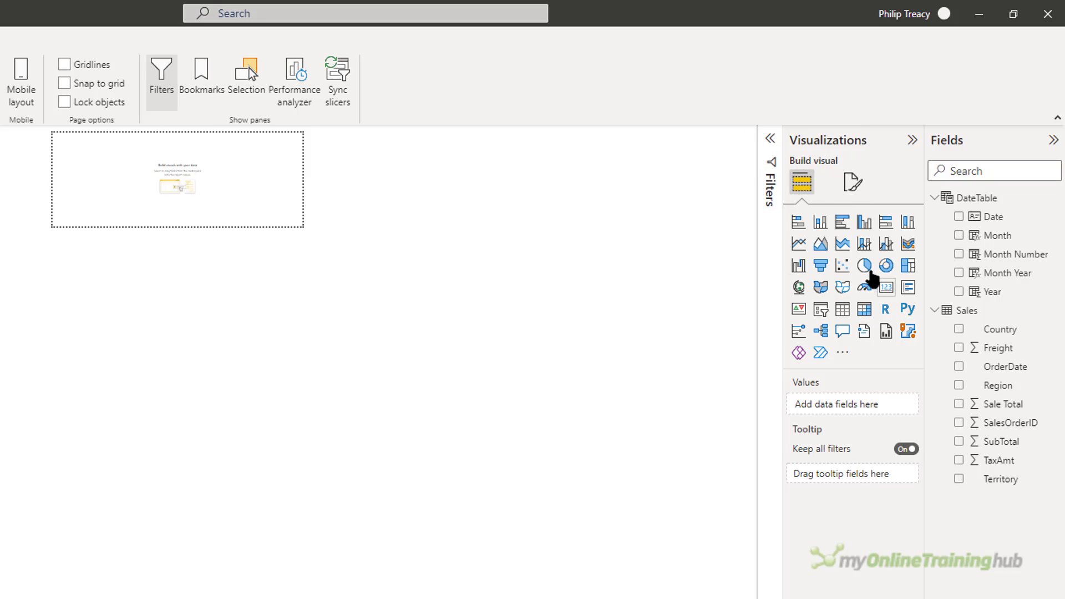
click(886, 289)
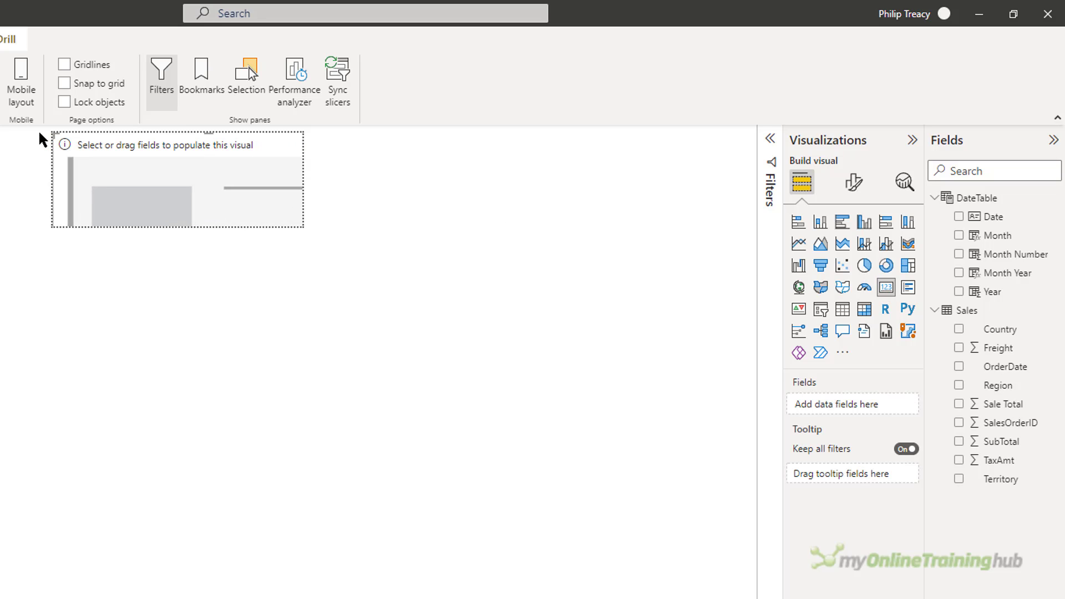
click(959, 405)
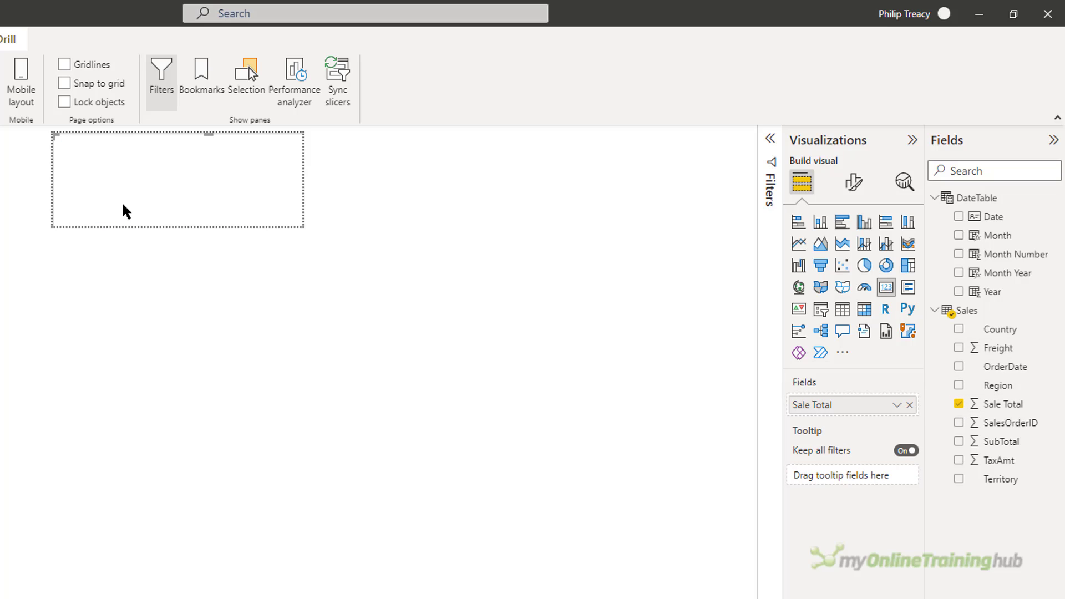
drag(61, 183, 60, 217)
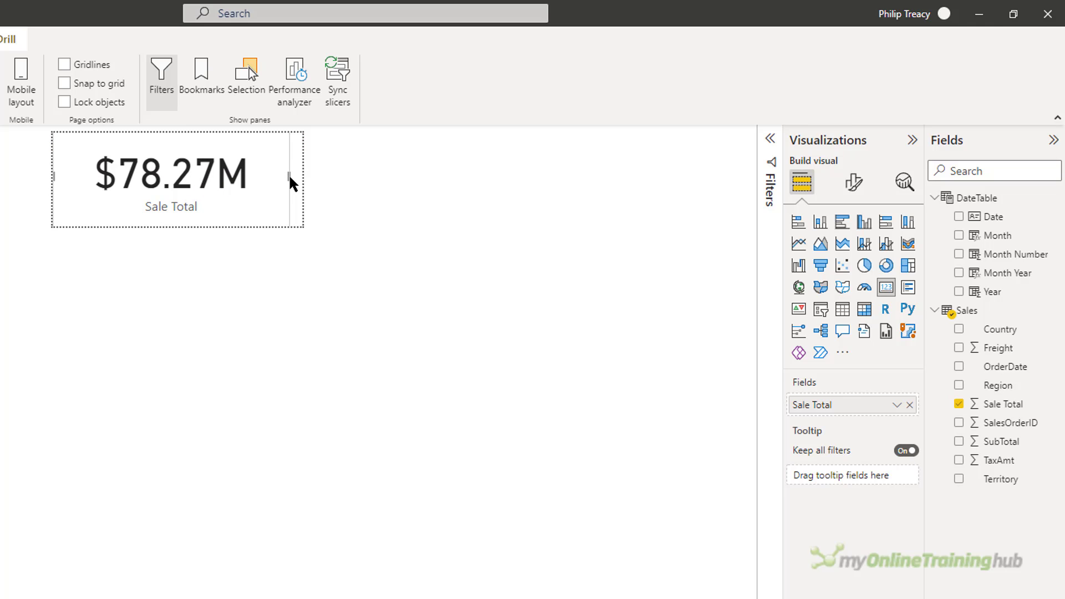
drag(295, 177, 305, 180)
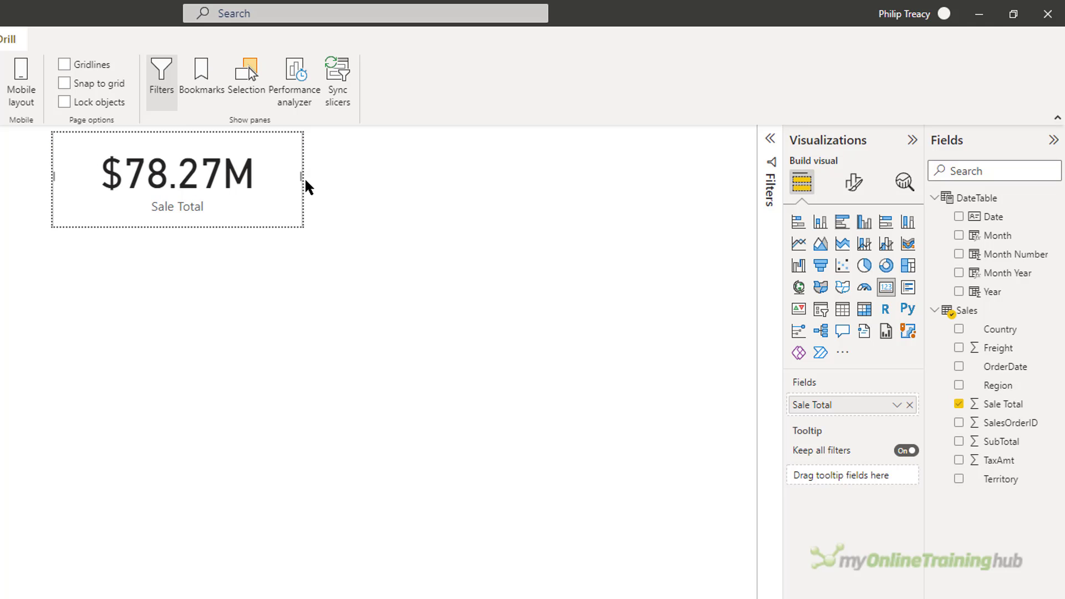
Turn off the card's category label so only $78.27M shows
click(854, 188)
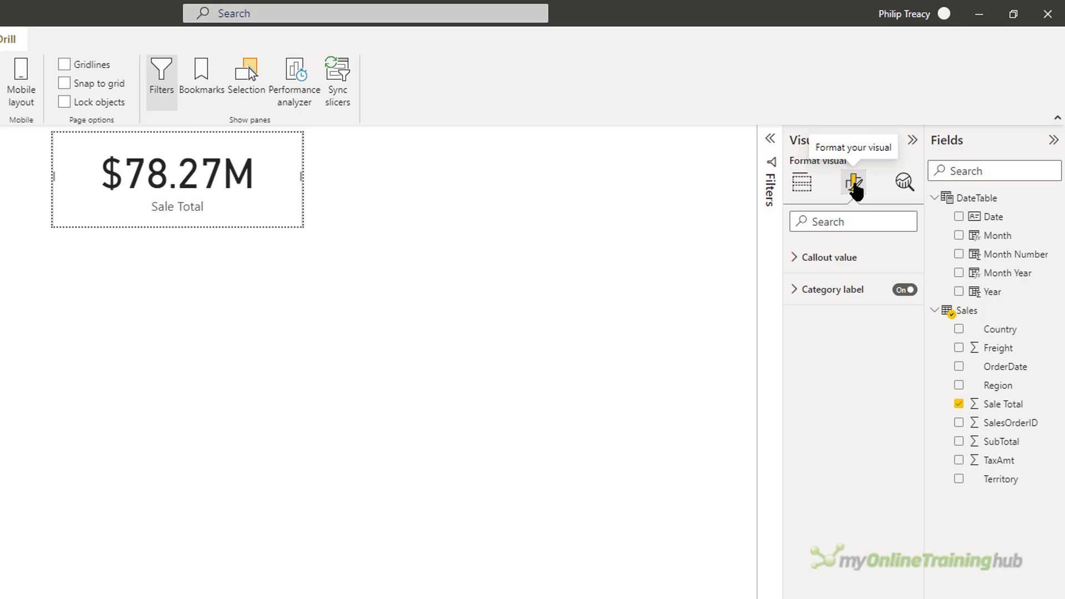
click(905, 324)
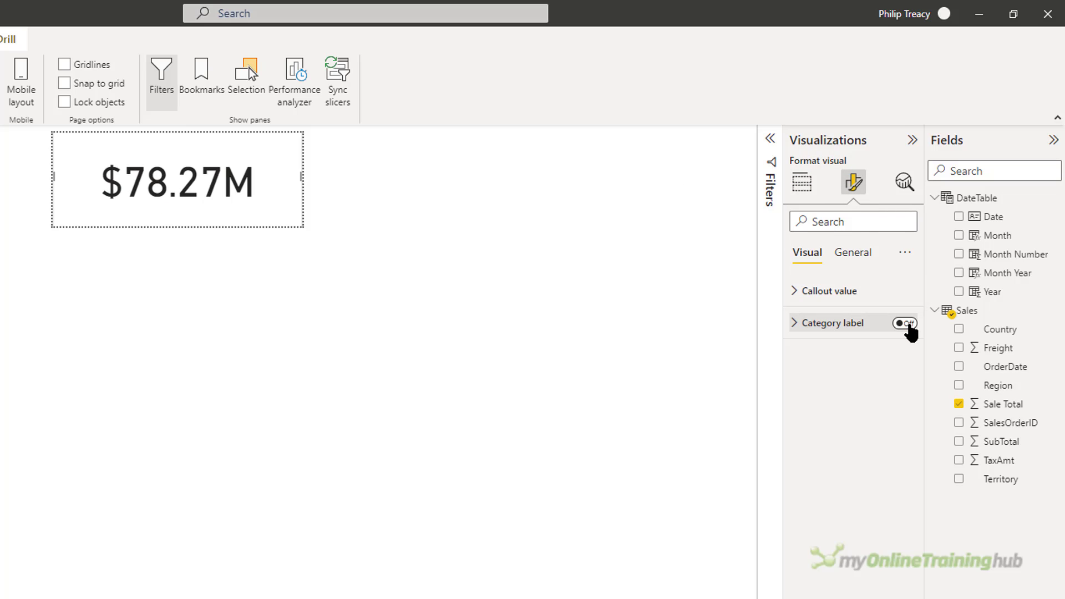
click(801, 189)
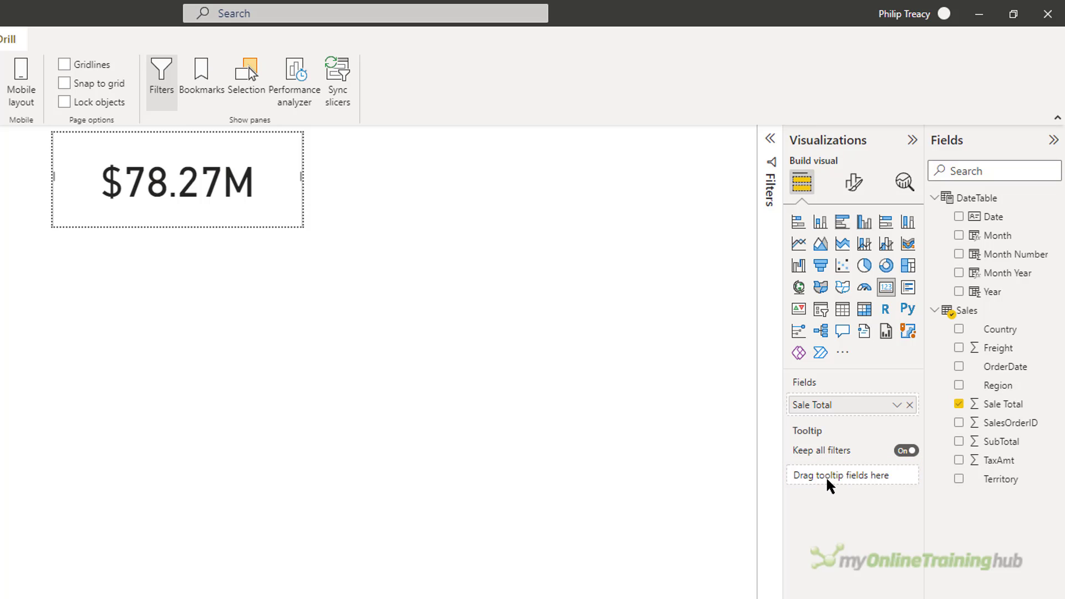
Add Country to the TT - Revenue tooltip fields and return to Custom Tooltips
drag(998, 329, 856, 476)
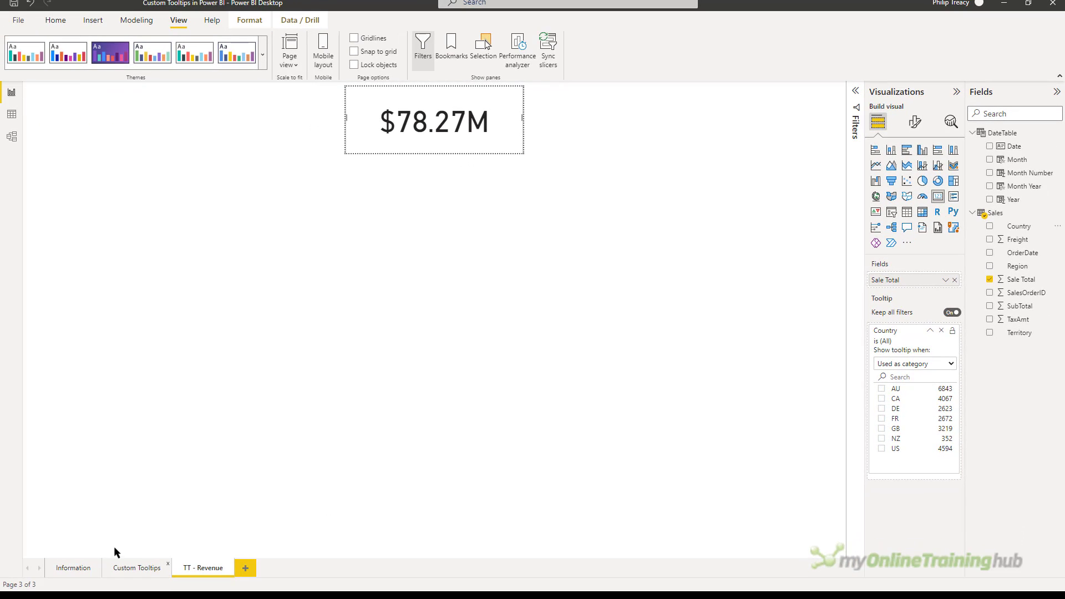
click(133, 568)
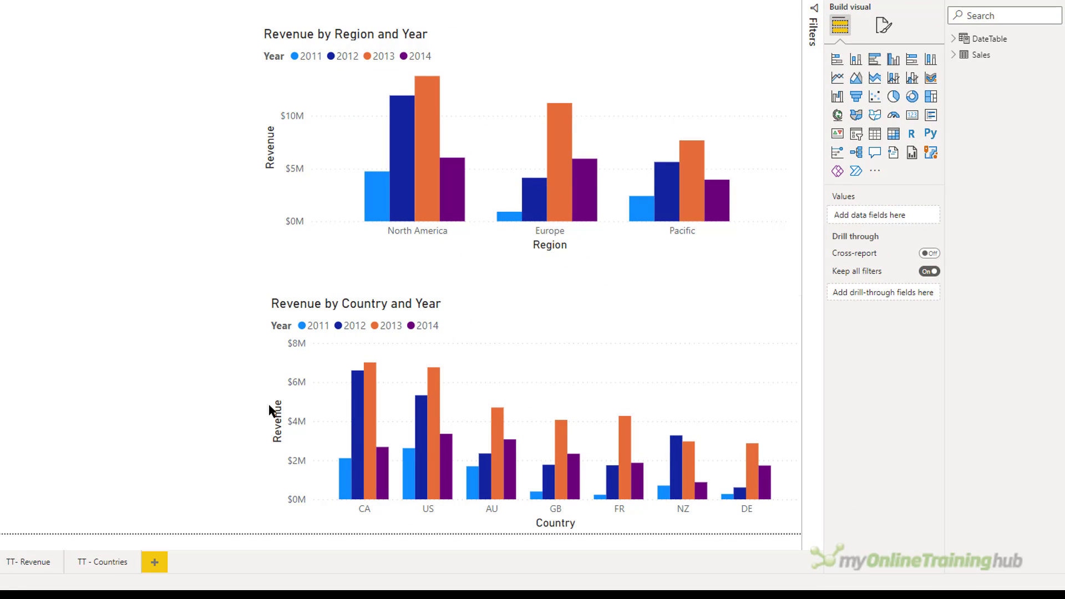
mouse_move(358, 396)
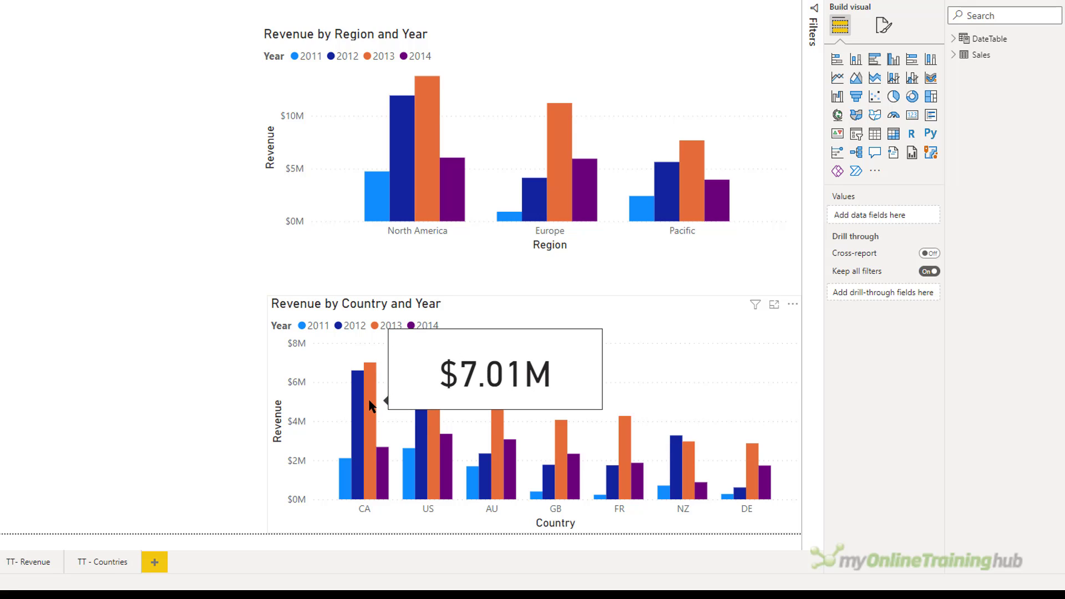
mouse_move(435, 425)
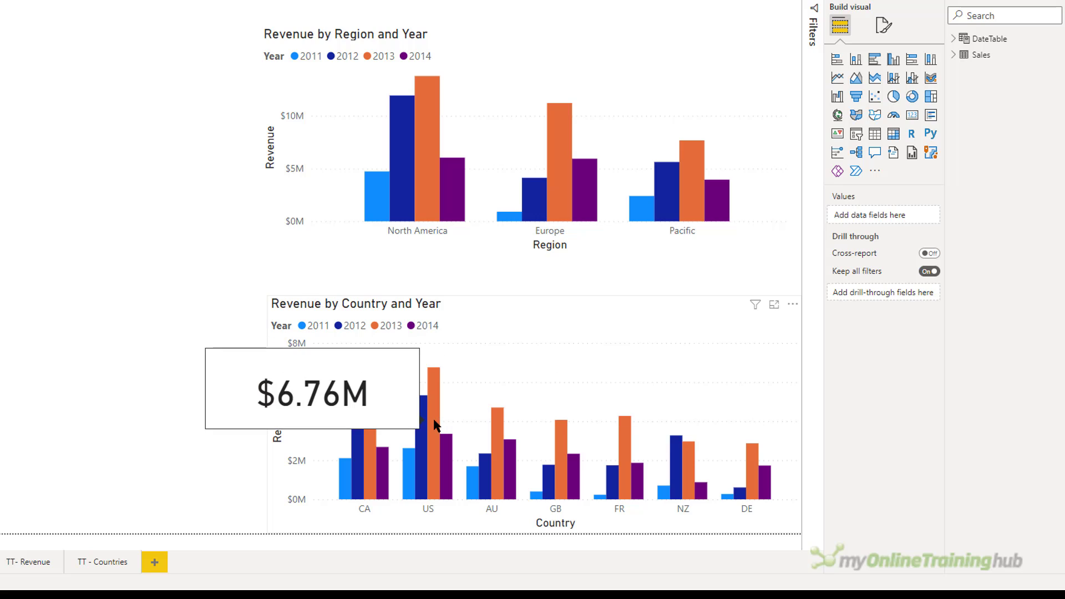
mouse_move(495, 427)
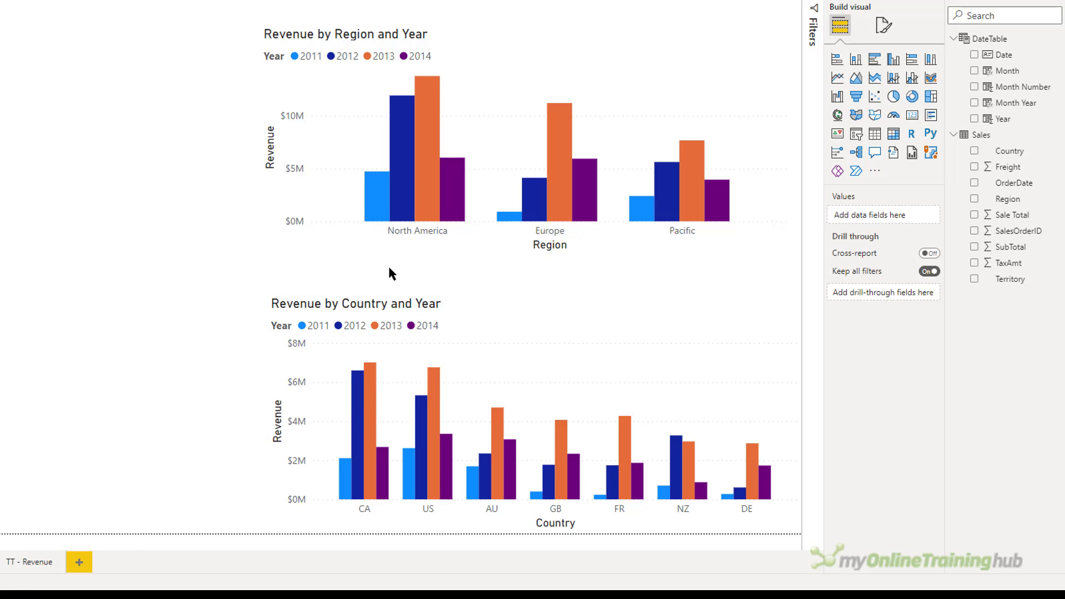
mouse_move(401, 159)
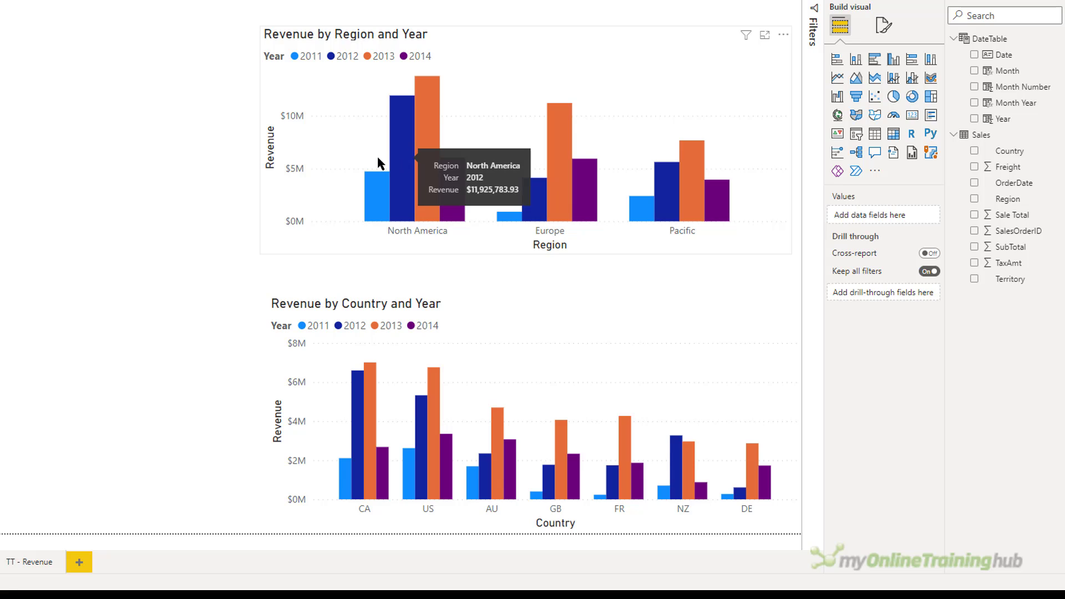
Add a new page named 'TT - Countries' and allow its use as a tooltip
click(79, 562)
click(884, 25)
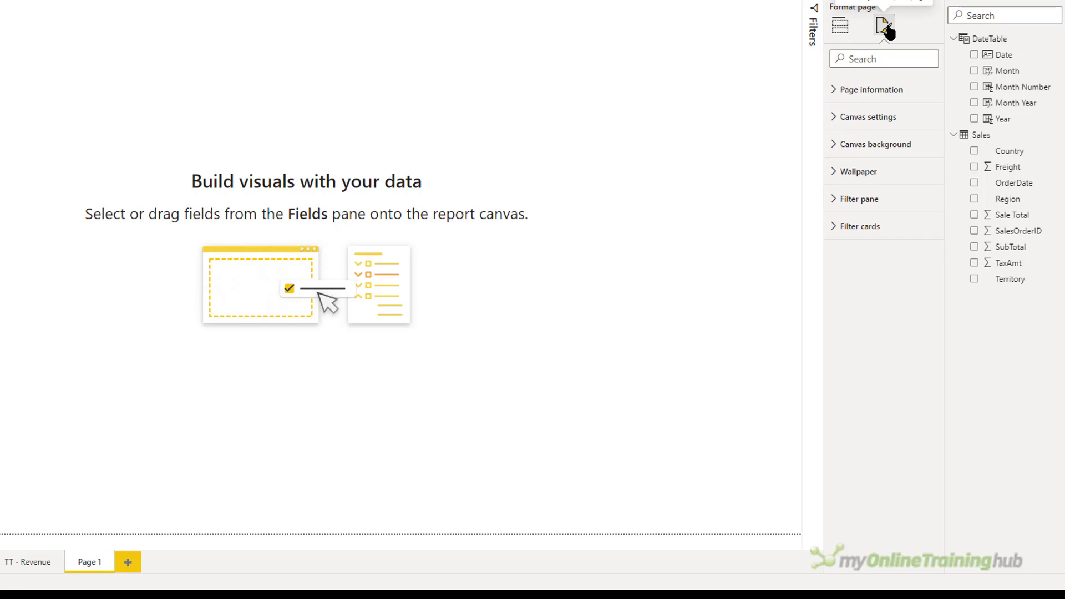
click(836, 95)
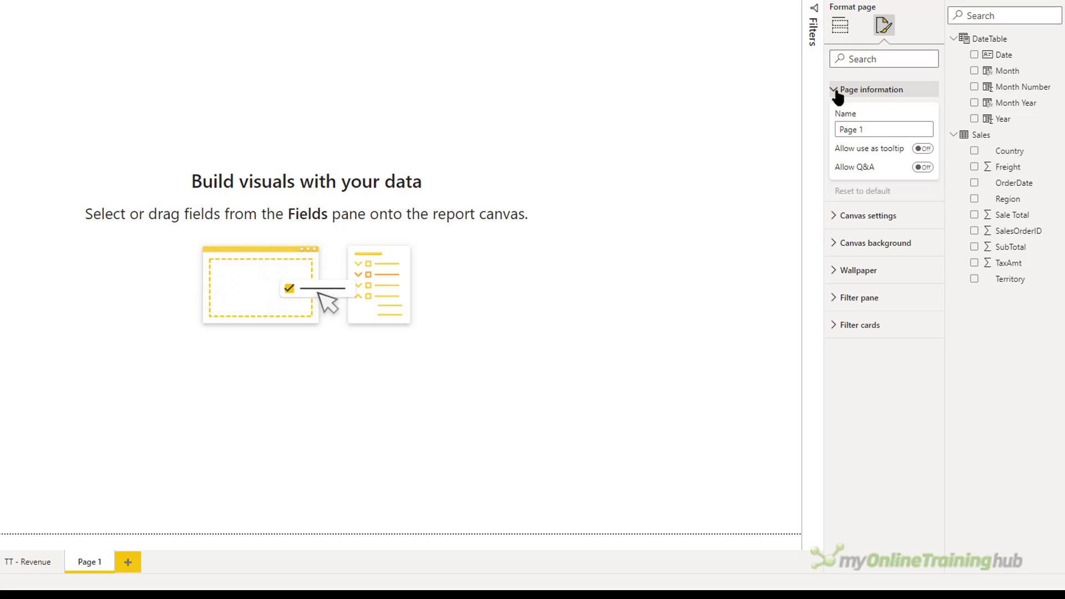
click(875, 129)
double_click(876, 129)
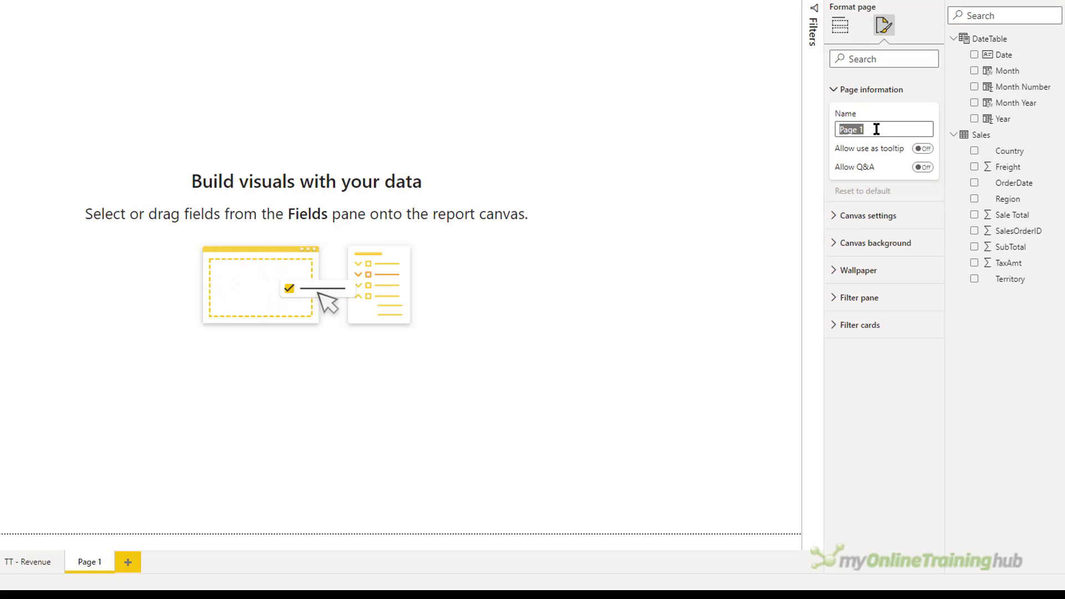
text(TT - Countries)
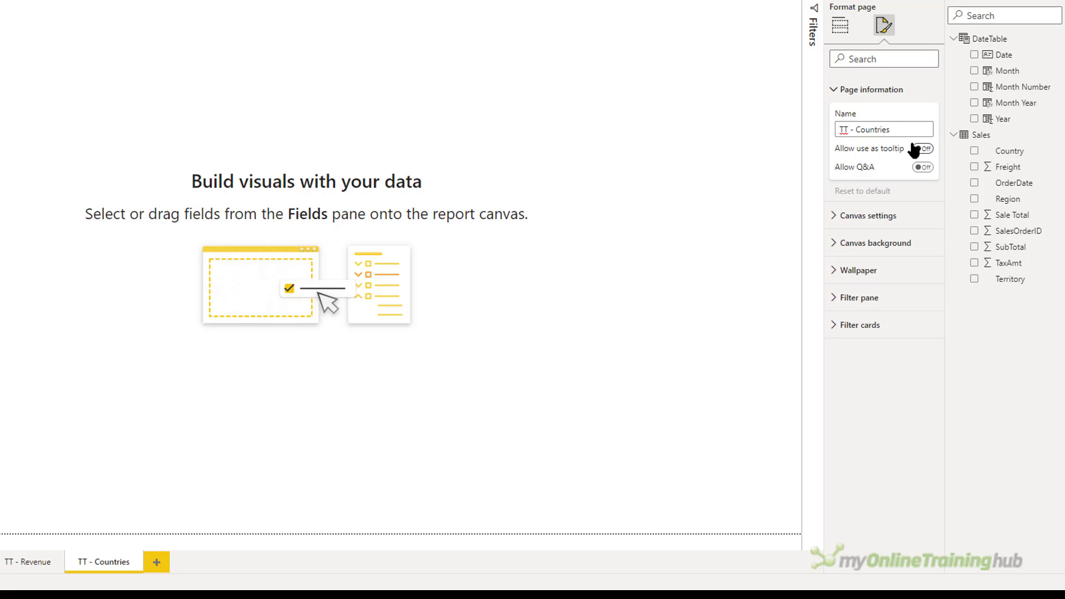
click(921, 148)
Set the TT - Countries canvas type to 16:9
click(835, 221)
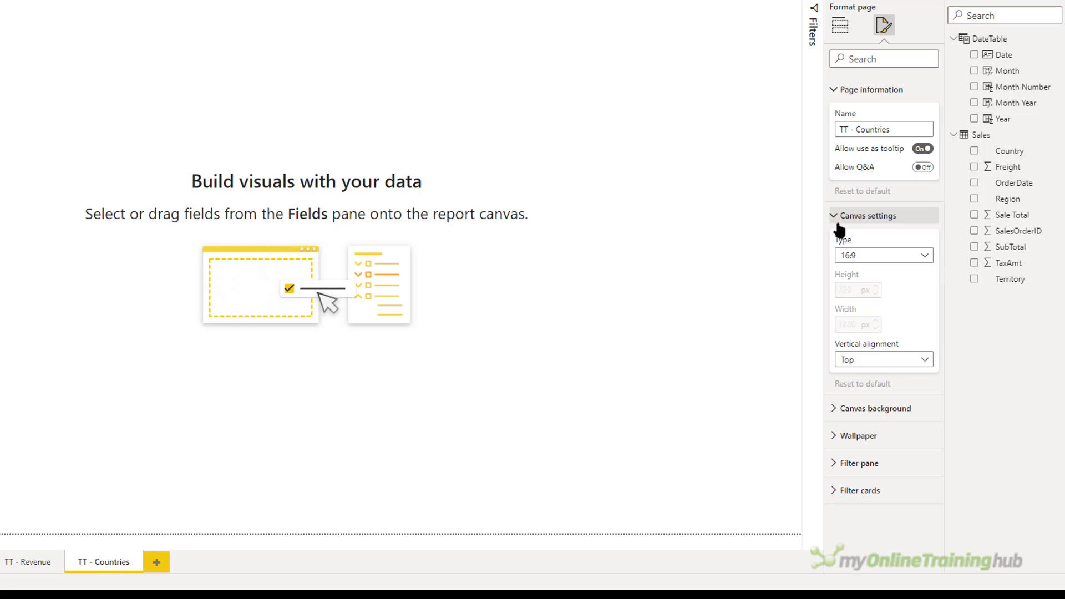
click(869, 256)
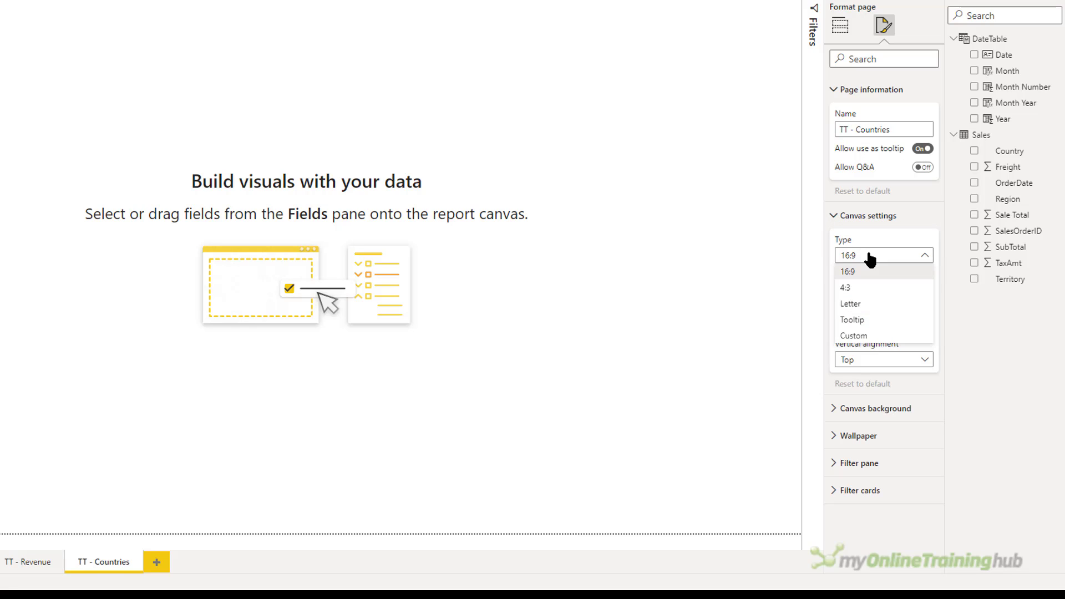
click(864, 324)
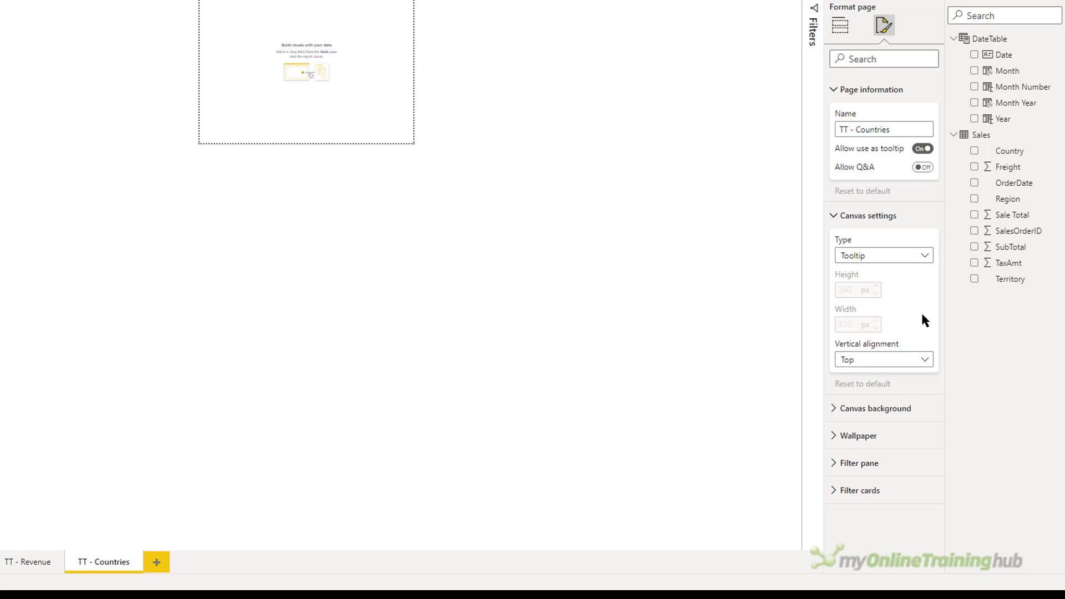
click(867, 259)
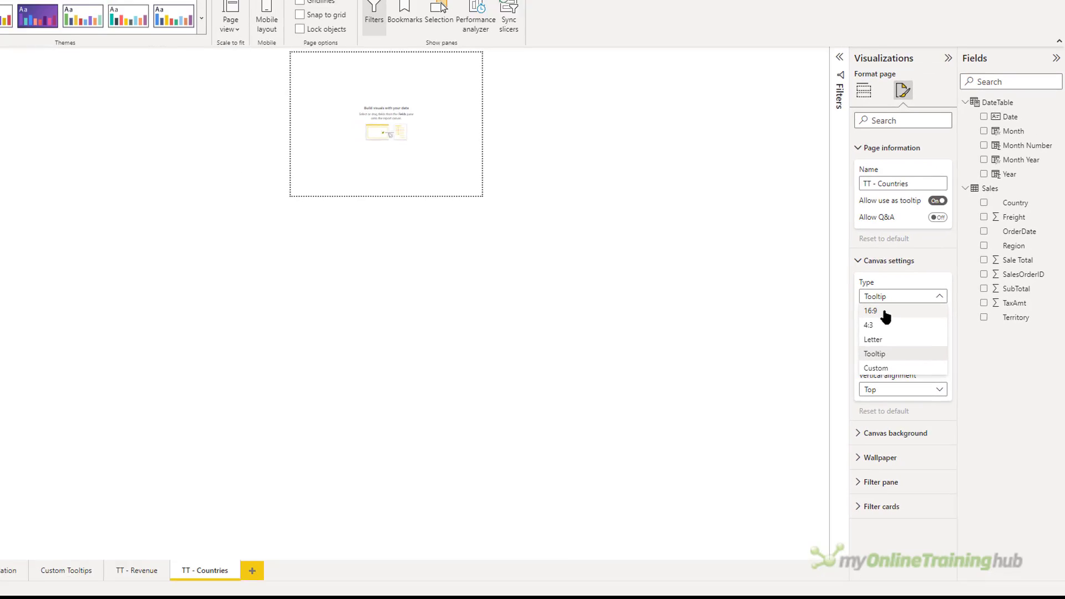
click(884, 312)
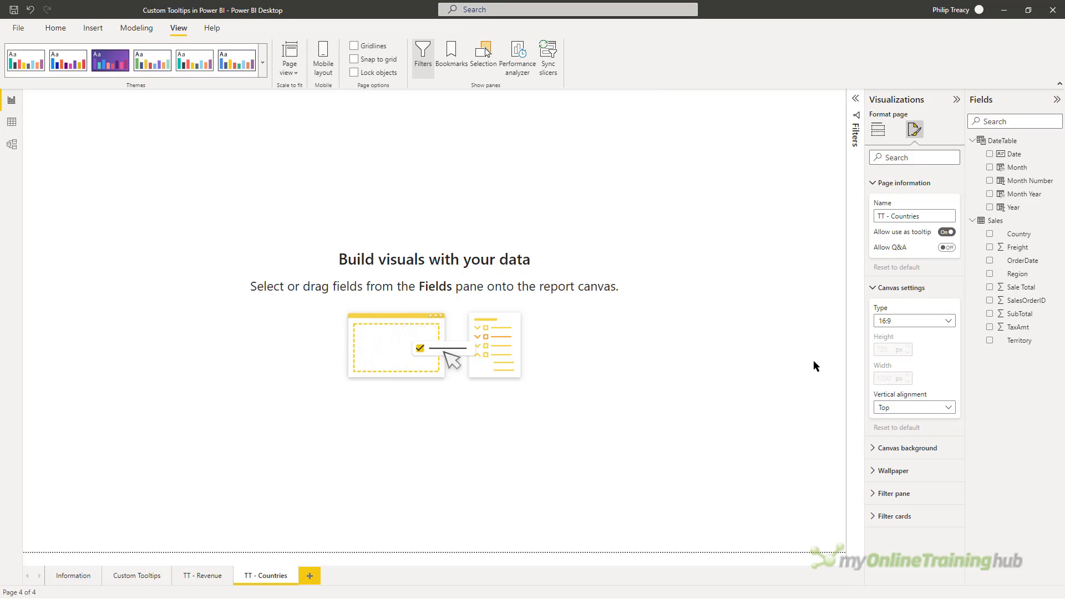
Copy the Revenue by Country and Year chart onto TT - Countries, placed near the centre
click(138, 577)
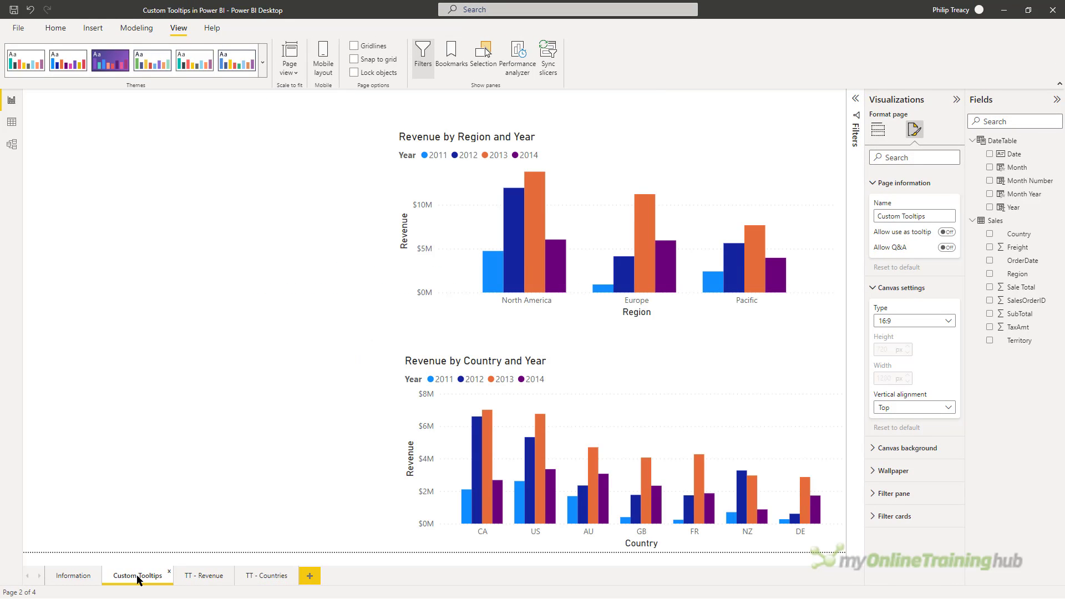
click(590, 369)
key(ctrl+c)
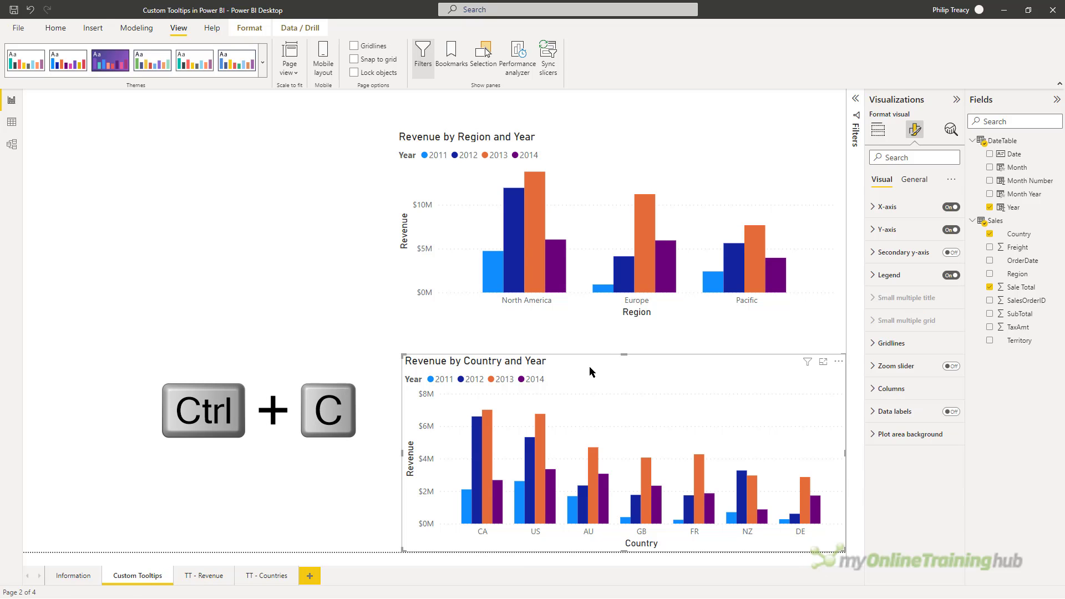
click(268, 577)
key(ctrl+v)
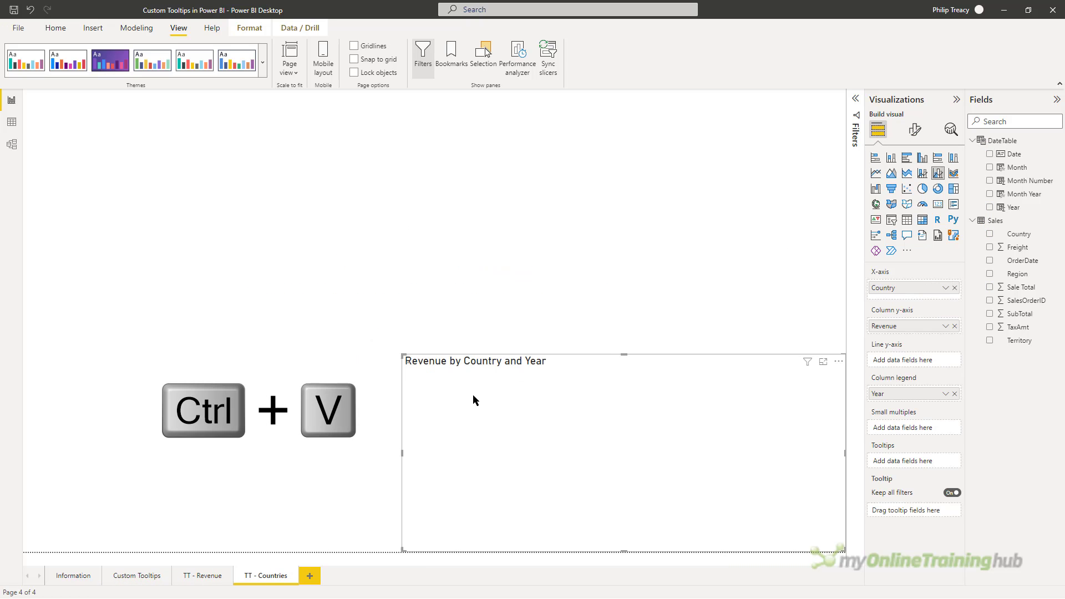
drag(614, 373, 587, 210)
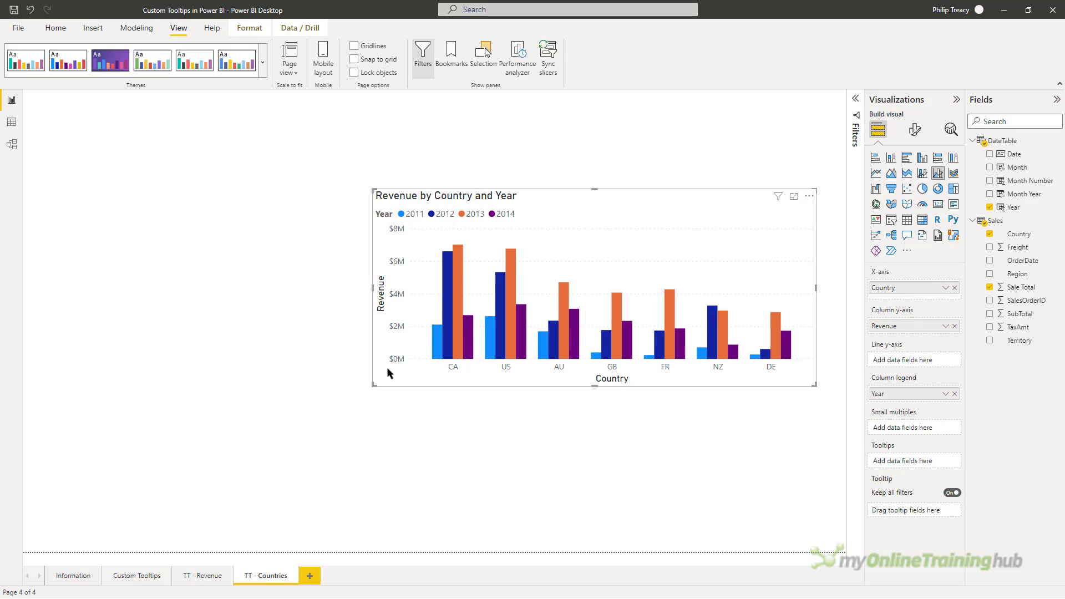
click(133, 577)
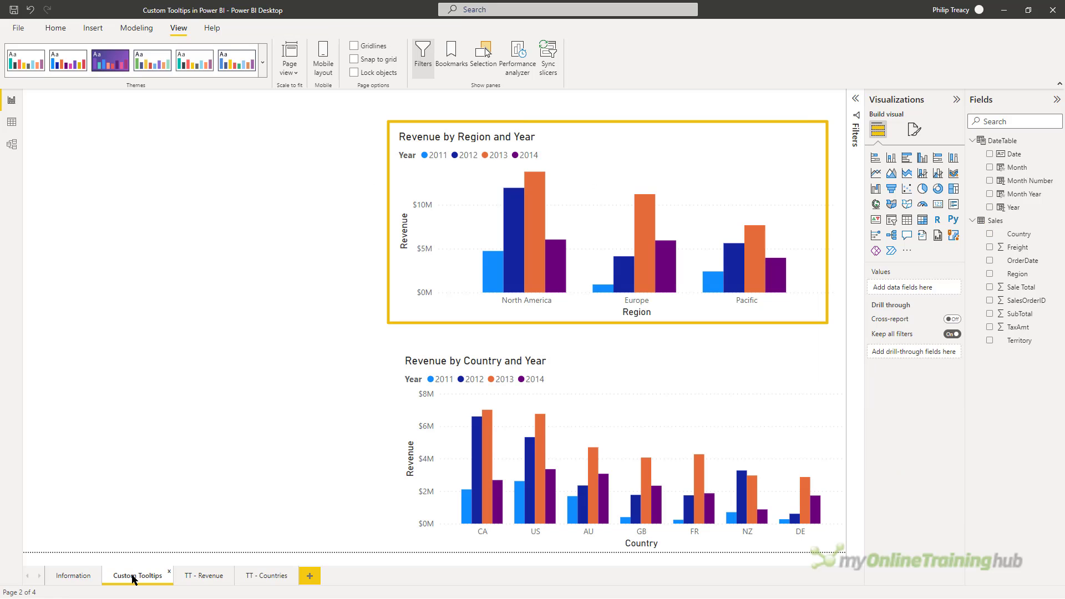
click(252, 577)
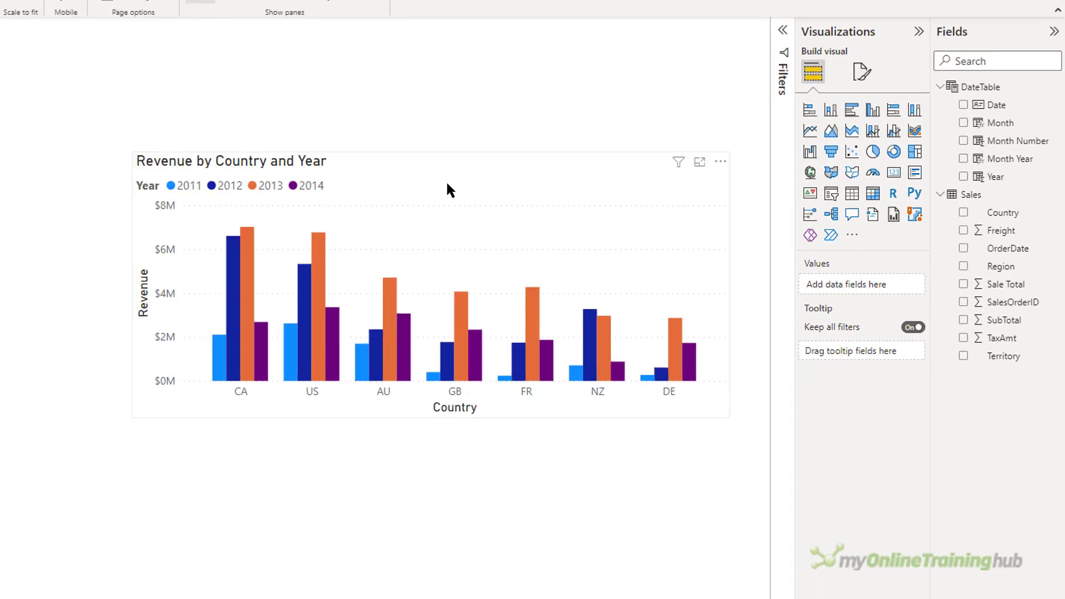
Hide the country chart's year legend and the Revenue and Country axis titles
click(448, 183)
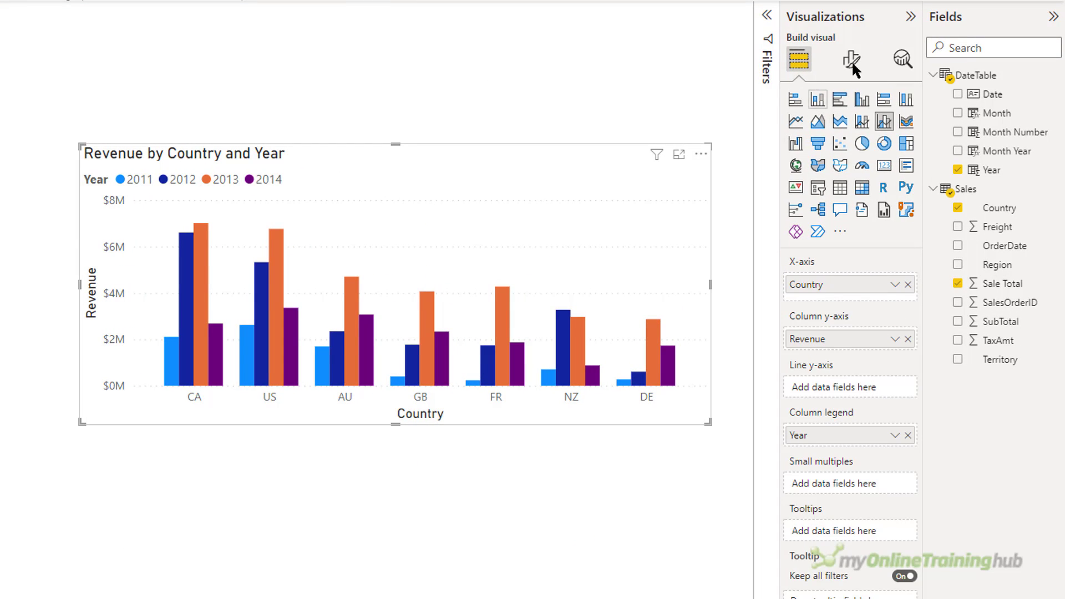
click(861, 71)
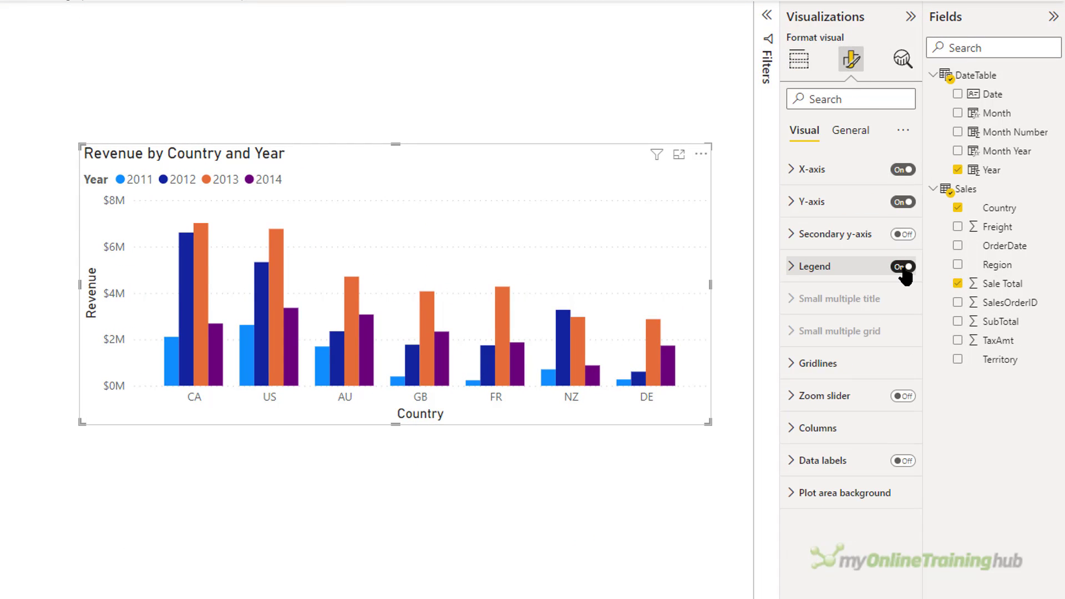
click(903, 267)
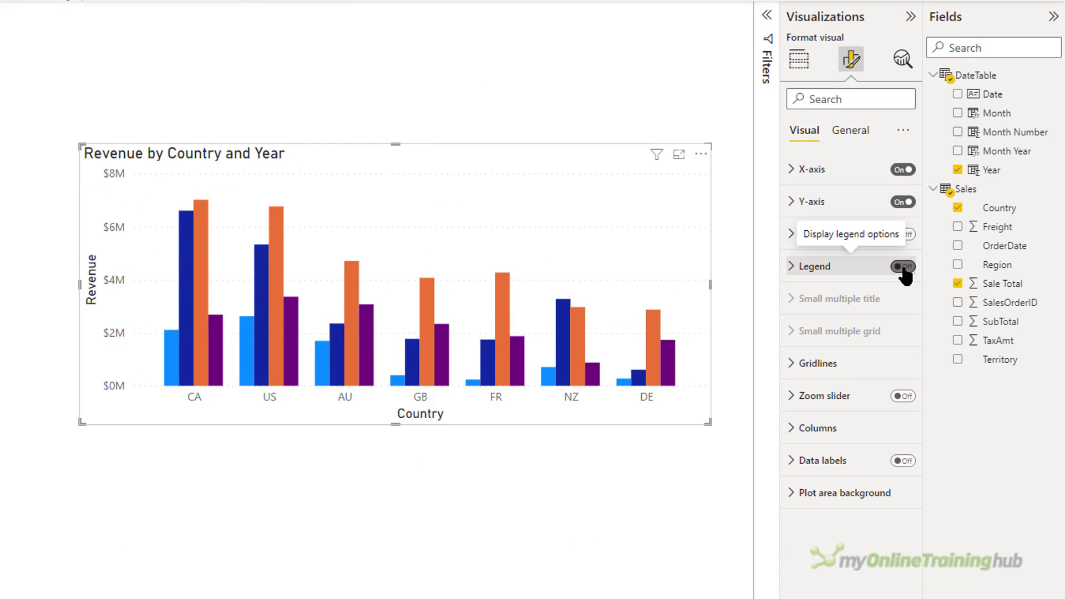
click(792, 202)
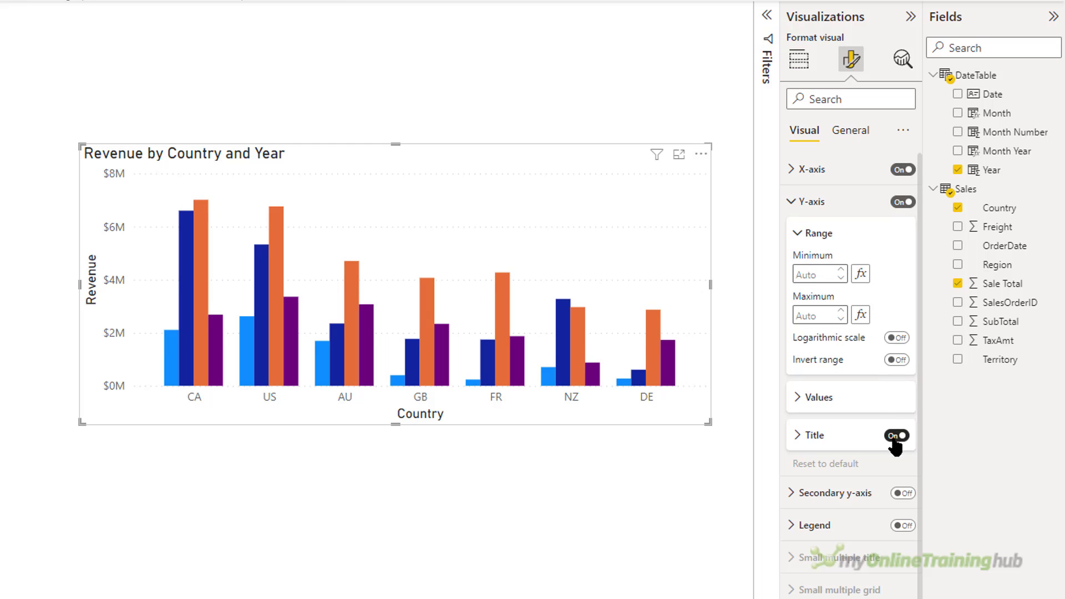
click(896, 435)
click(793, 202)
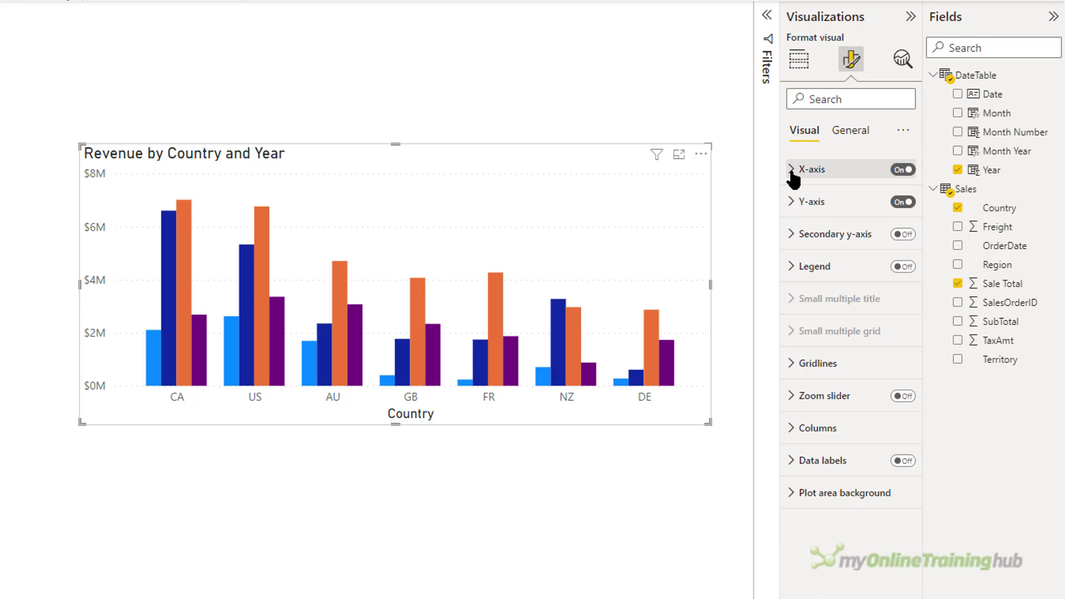
click(793, 170)
click(897, 419)
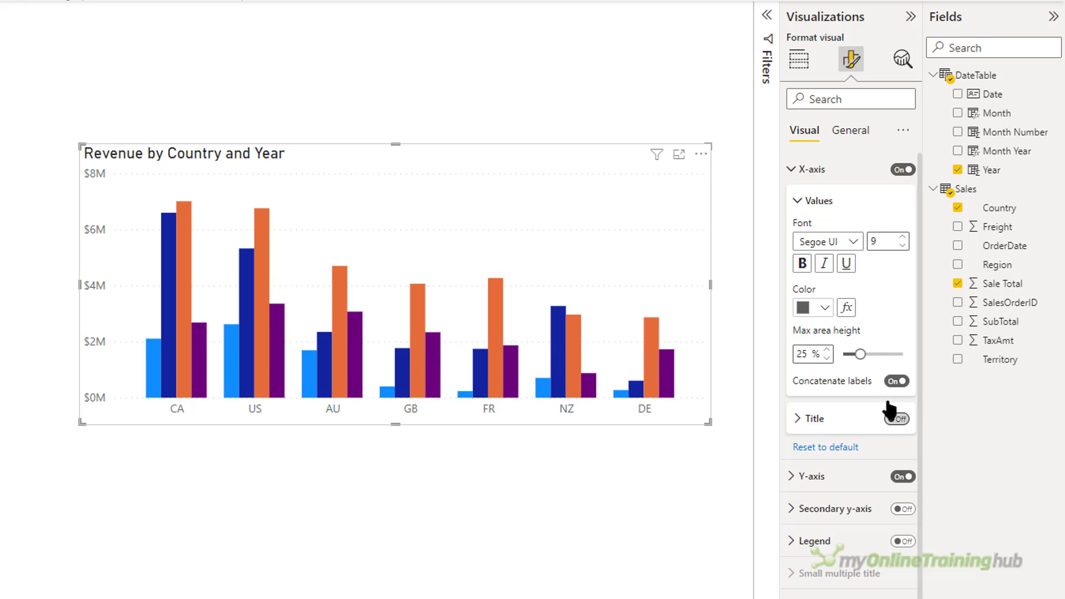
click(795, 170)
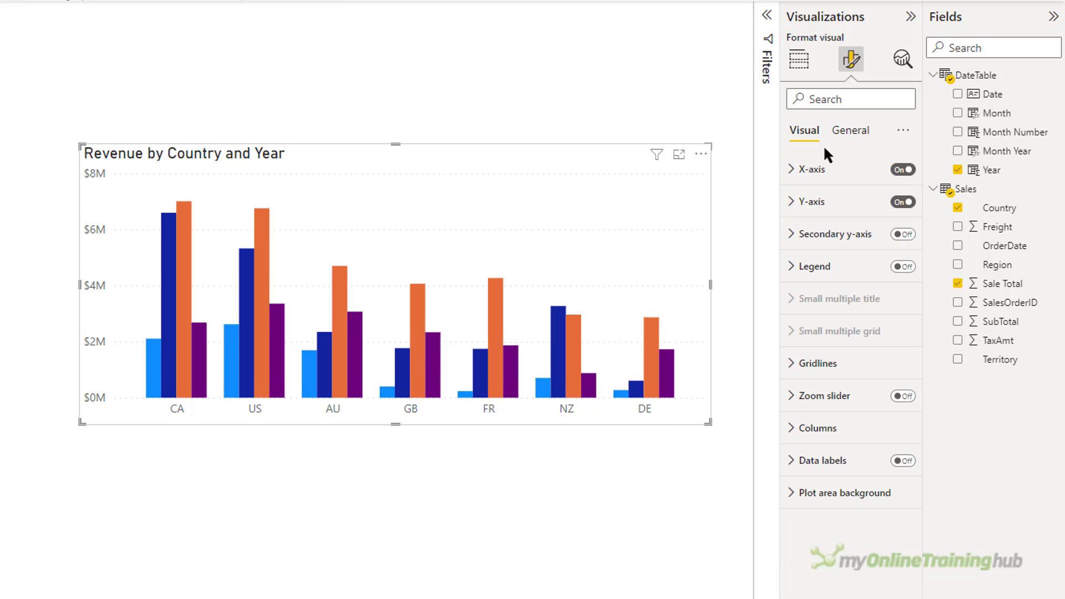
Turn off the chart title, then shrink the chart into the top-left corner
click(849, 131)
click(902, 202)
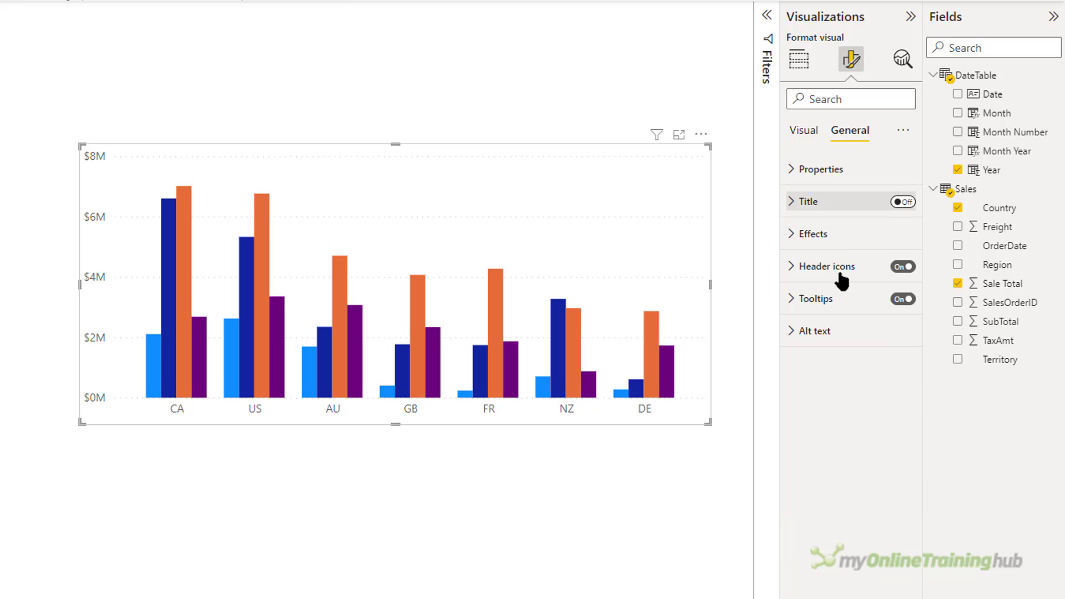
drag(709, 421, 278, 270)
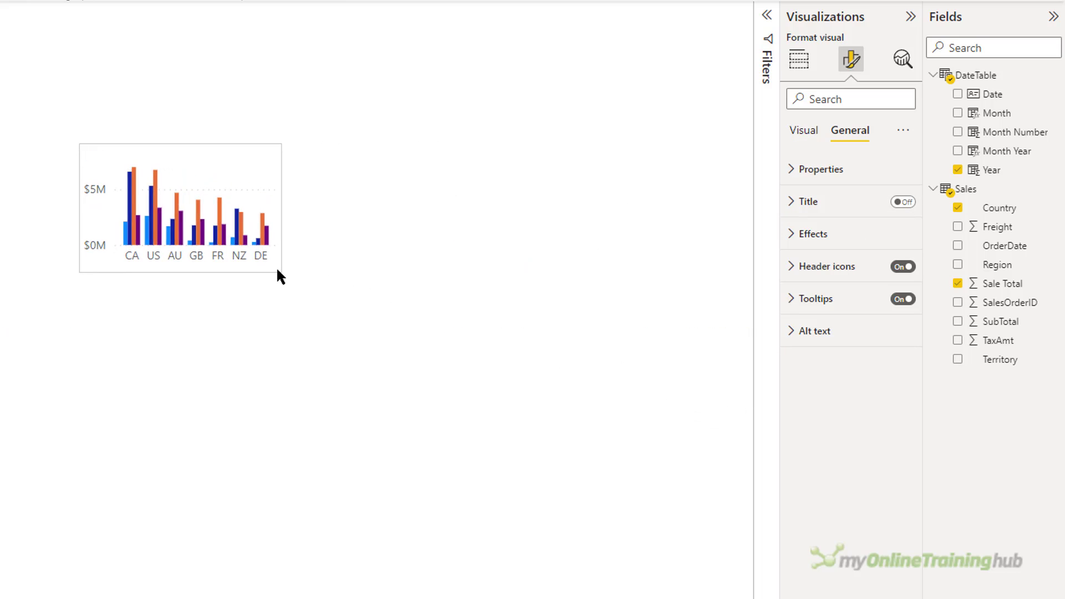
drag(163, 159, 126, 67)
Set the TT - Countries canvas to Tooltip size and widen the country chart to full width
click(435, 165)
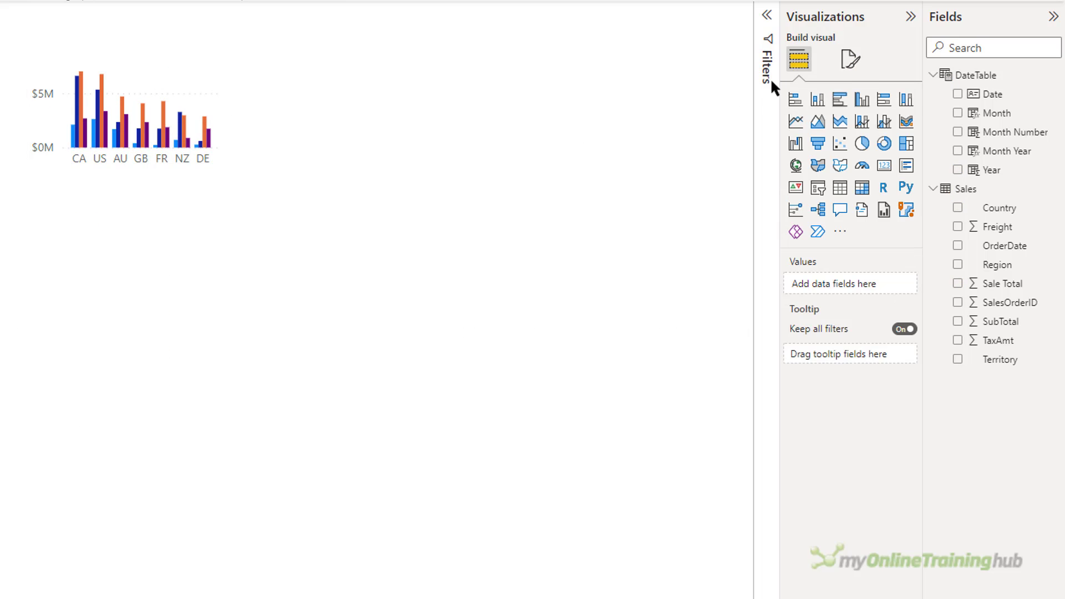
click(851, 58)
click(795, 163)
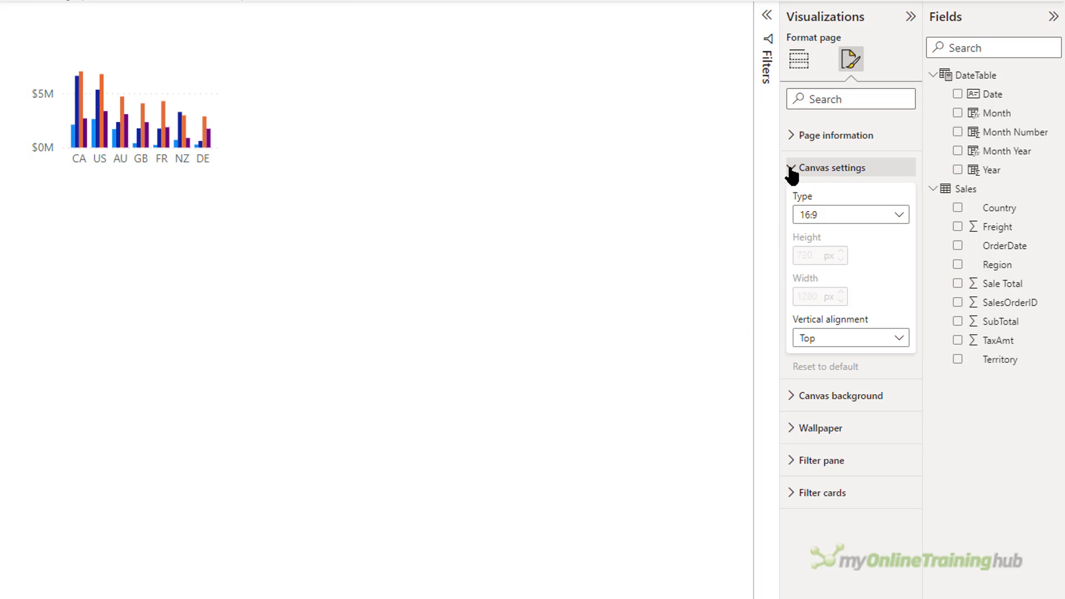
click(823, 215)
click(826, 292)
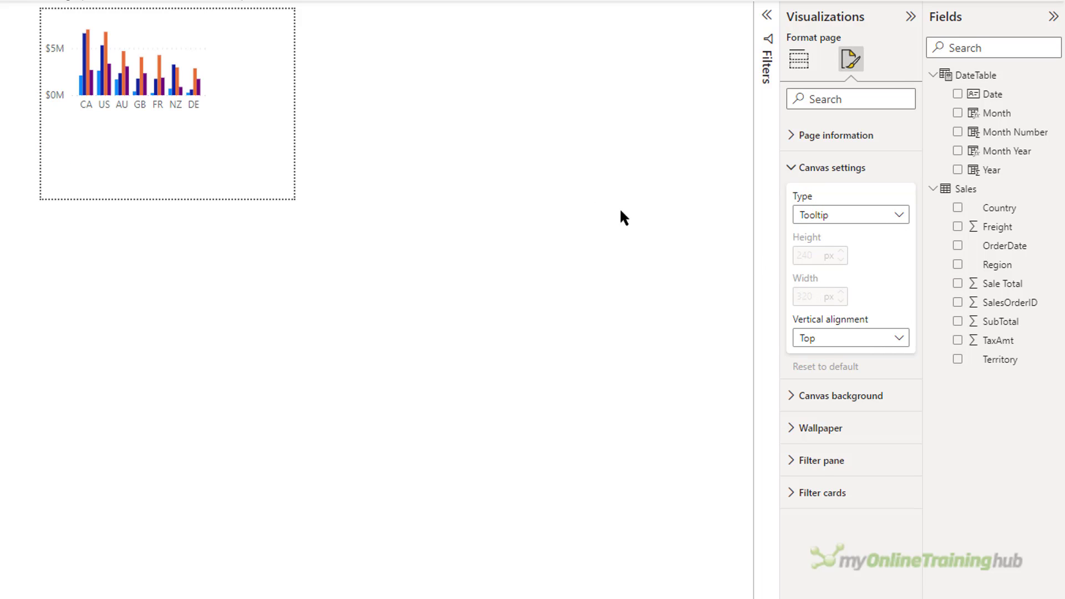
click(188, 48)
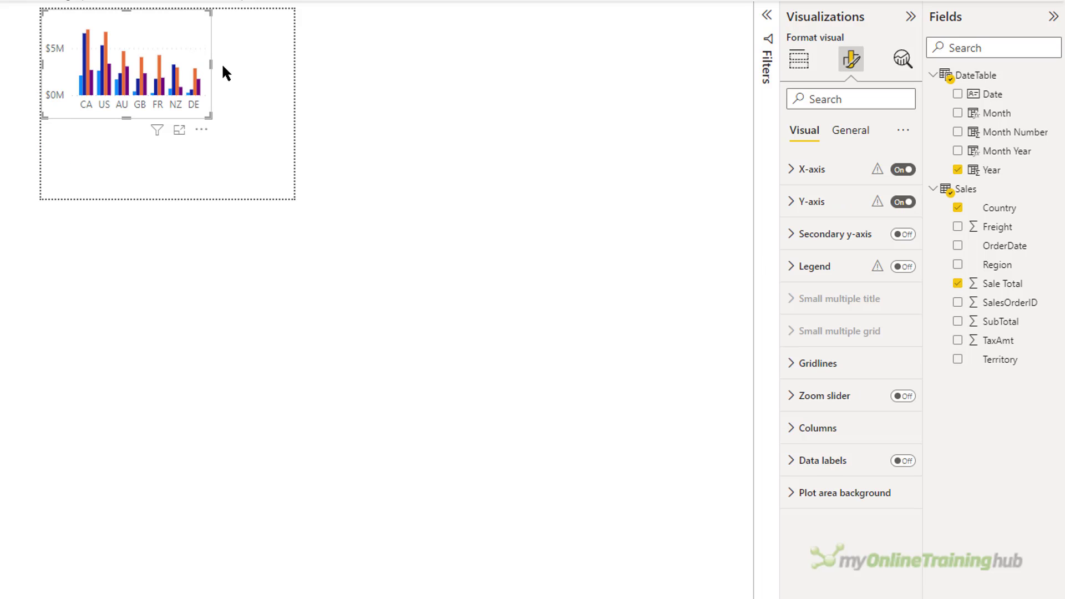
drag(222, 66, 289, 68)
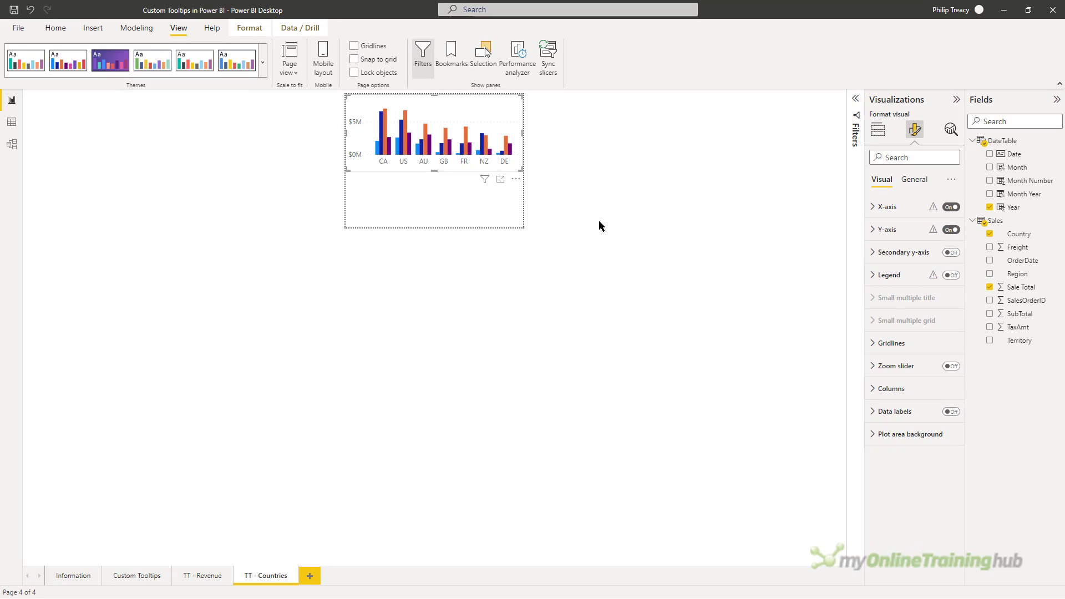
Set the Revenue by Region and Year chart's tooltip type to Report page
click(132, 578)
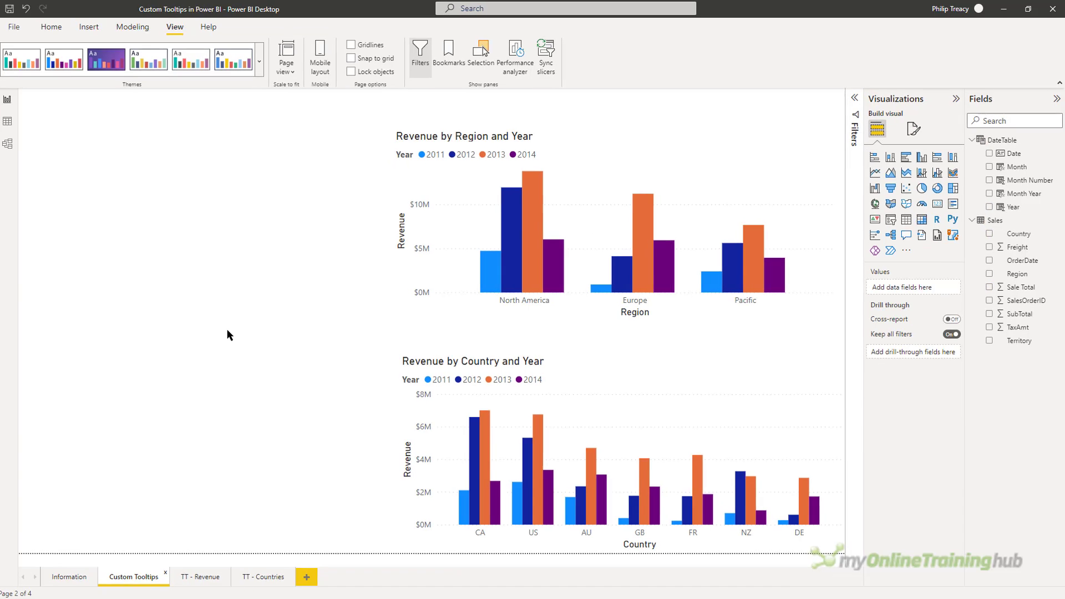
mouse_move(519, 223)
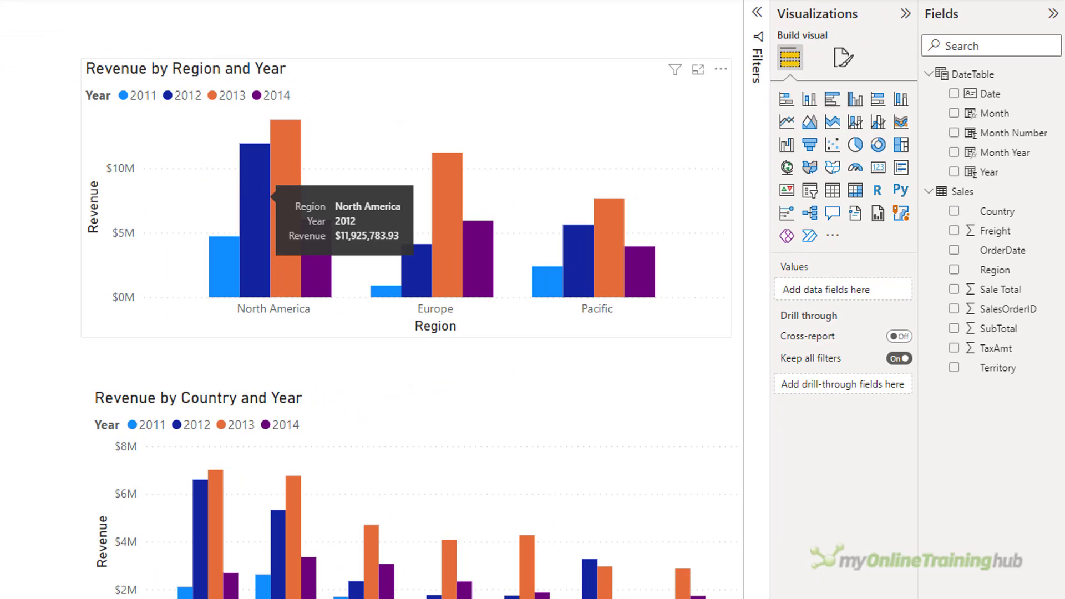
click(409, 105)
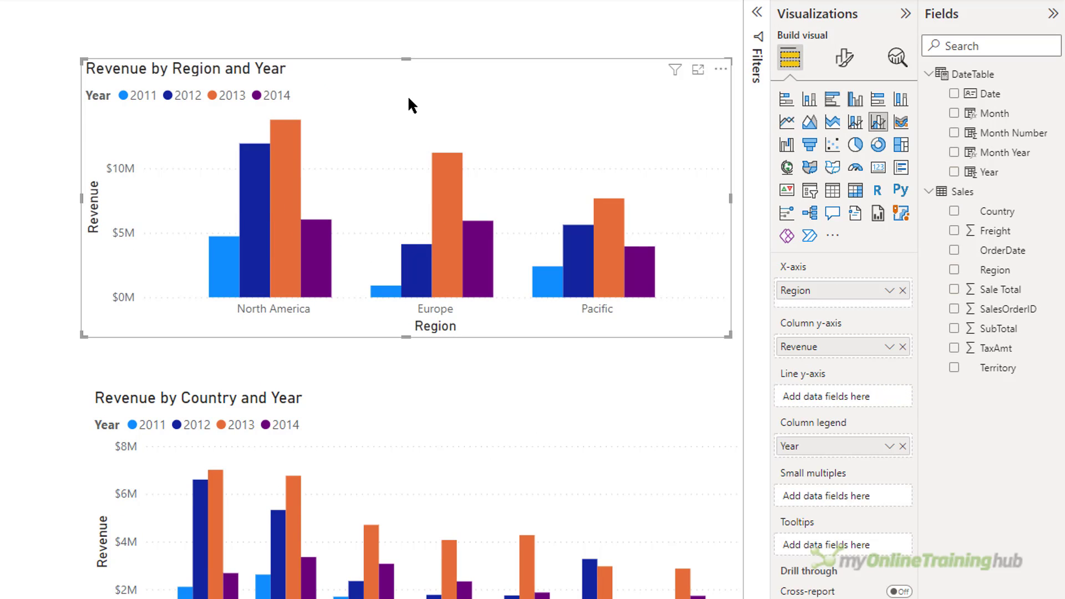
click(842, 68)
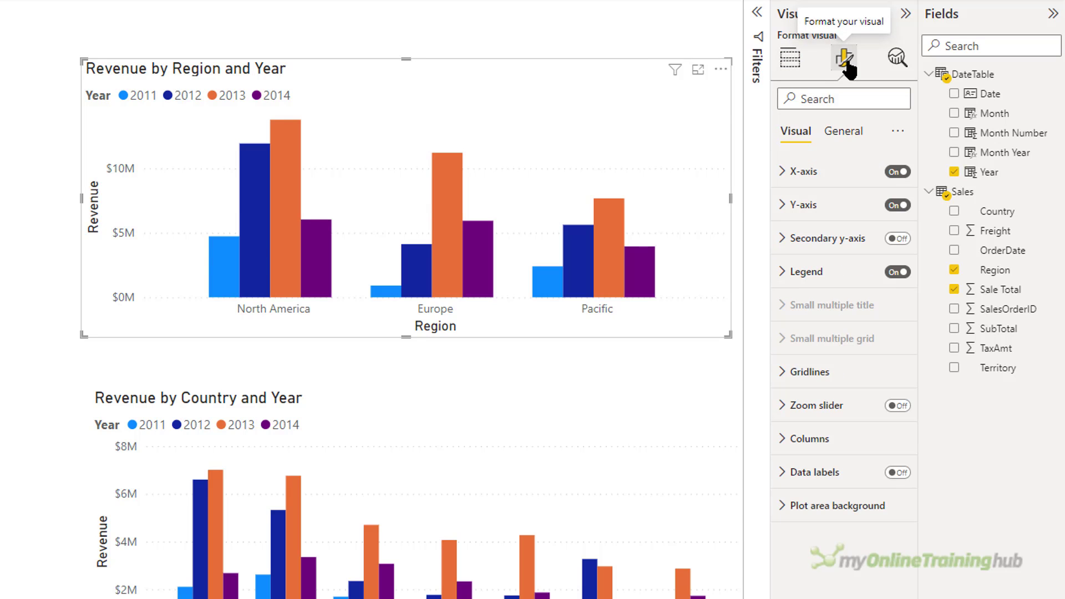
click(845, 133)
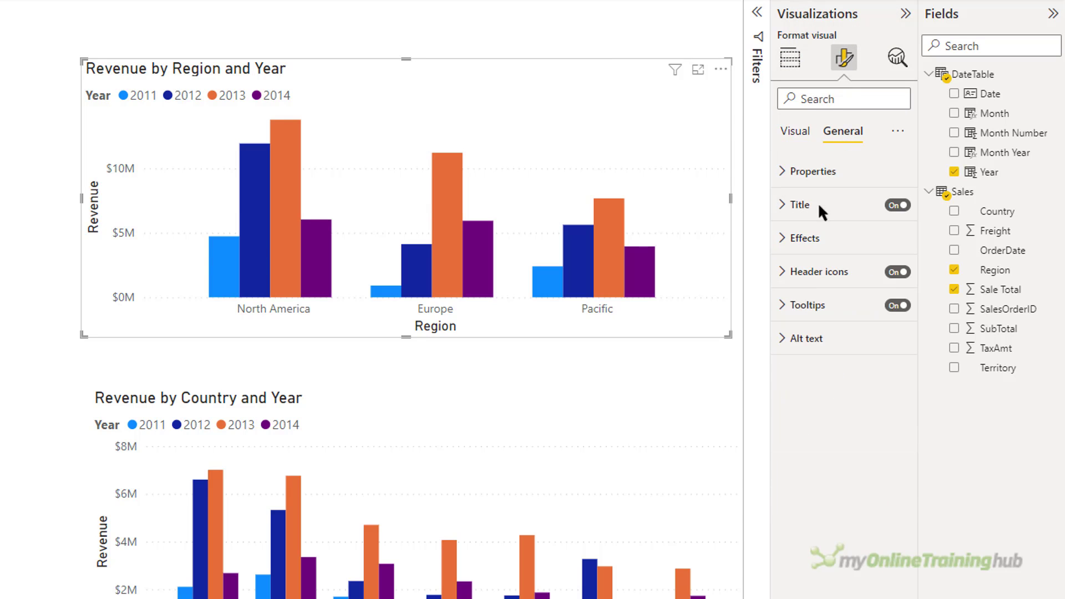
click(785, 304)
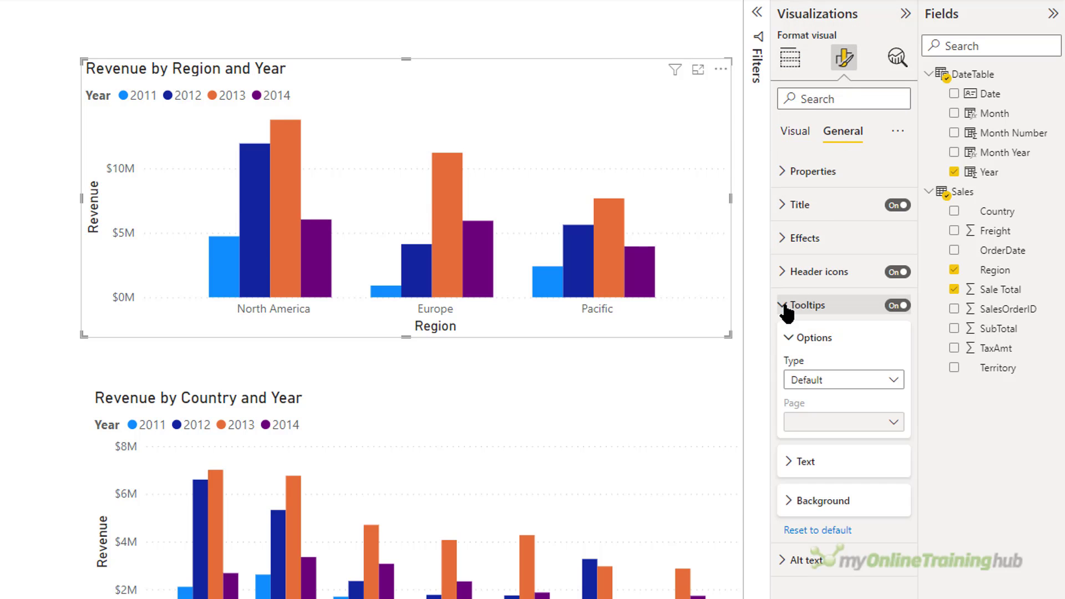
click(829, 381)
click(839, 420)
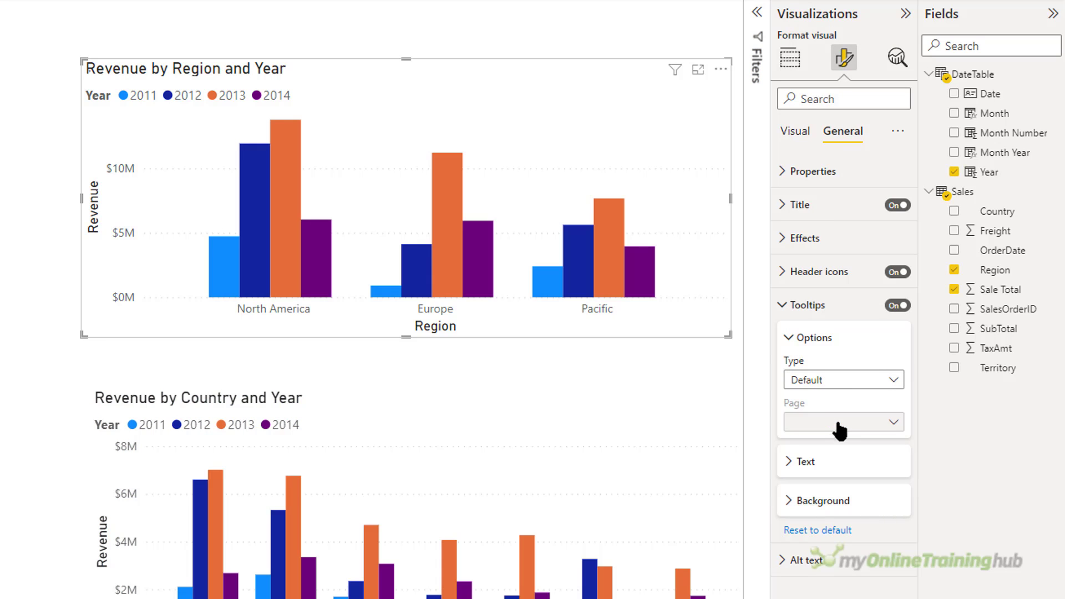
Choose TT - Countries as the region chart's tooltip page and preview it
click(832, 424)
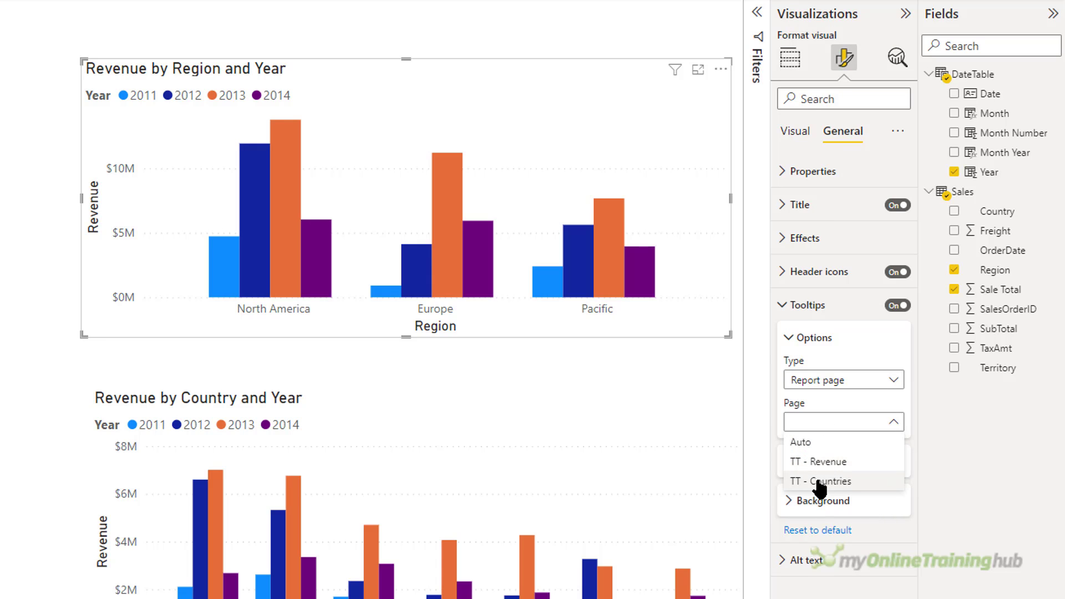
click(840, 481)
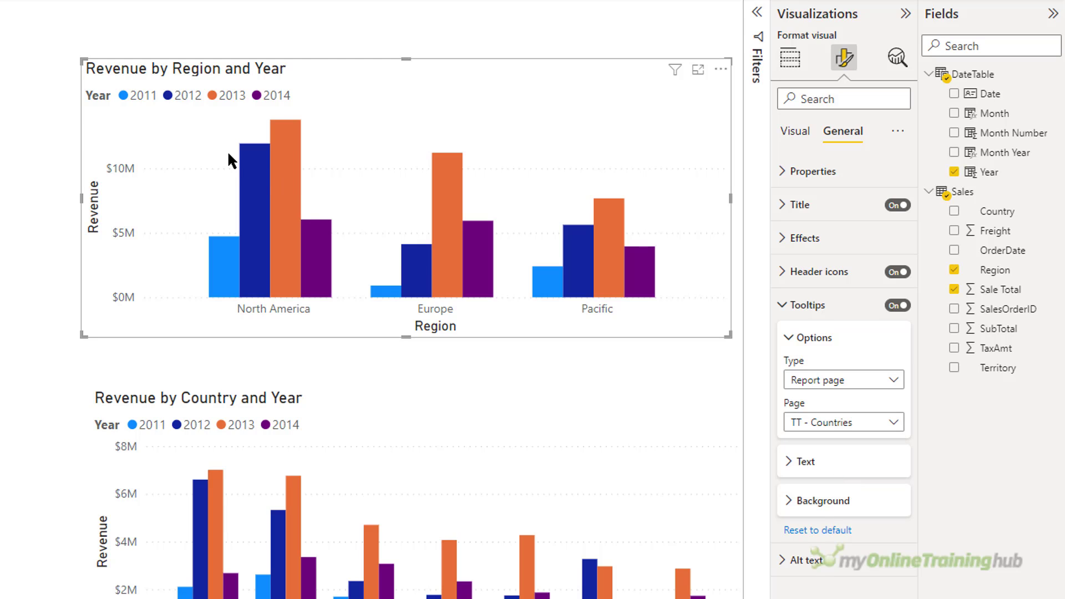
mouse_move(228, 154)
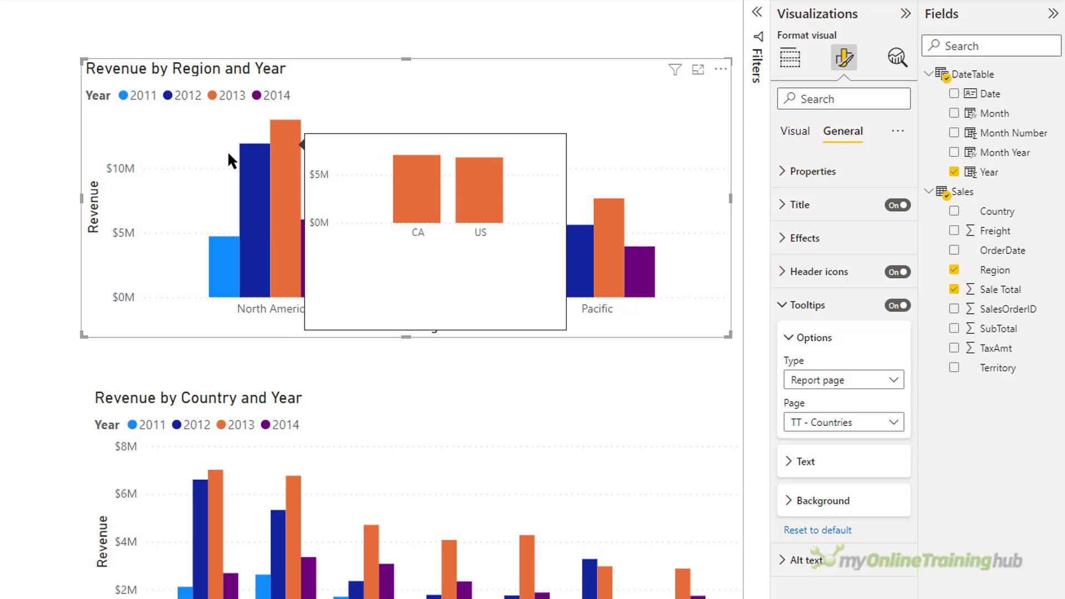
mouse_move(622, 222)
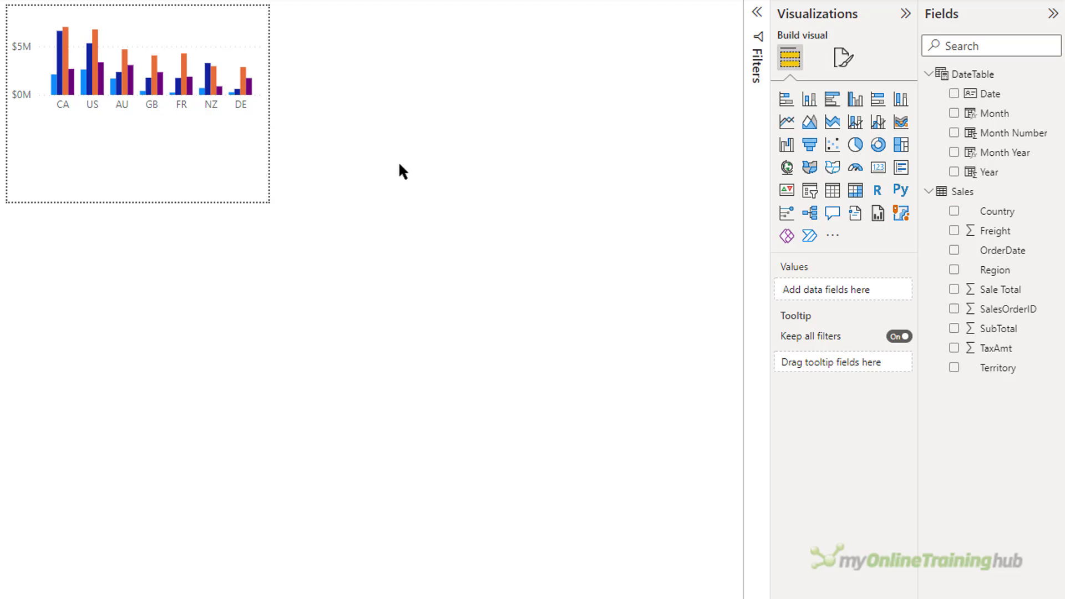
Add a card visual and size it as a wide strip beneath the country chart
click(879, 168)
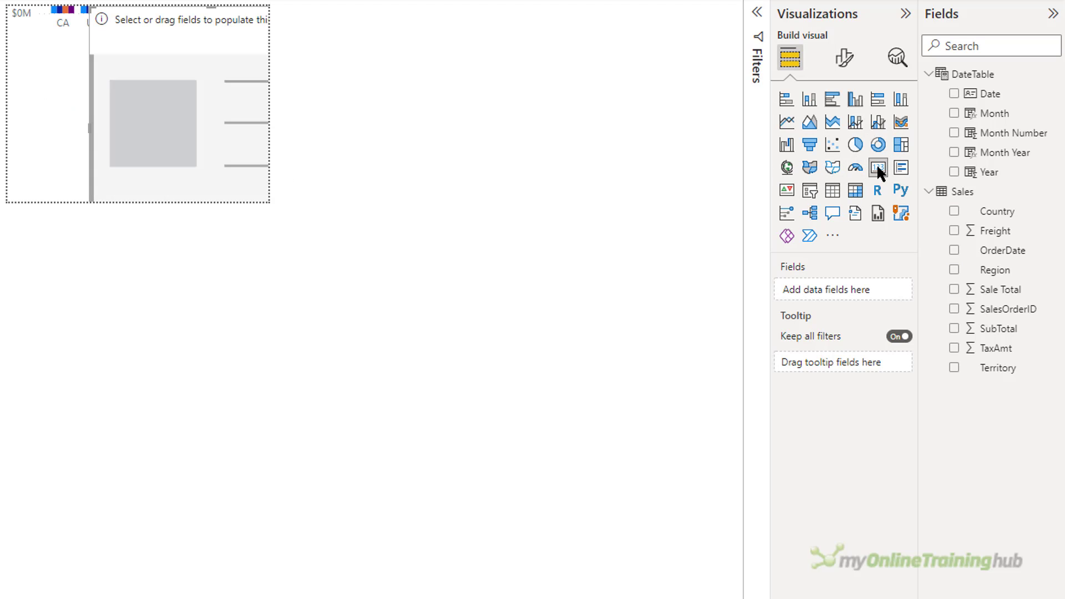
drag(95, 16, 157, 113)
drag(221, 127, 93, 134)
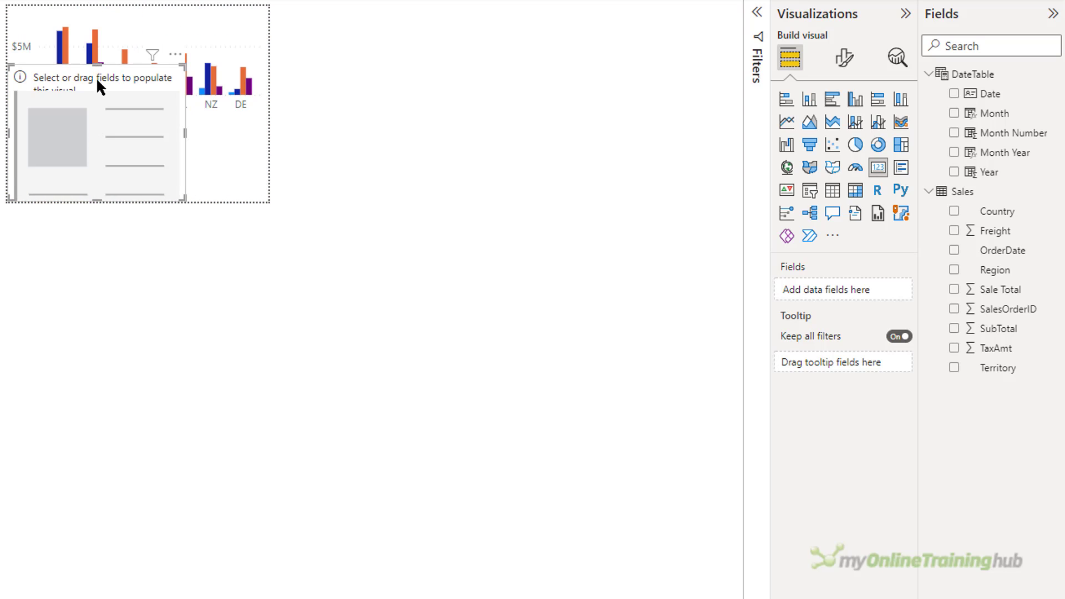
drag(97, 66, 101, 117)
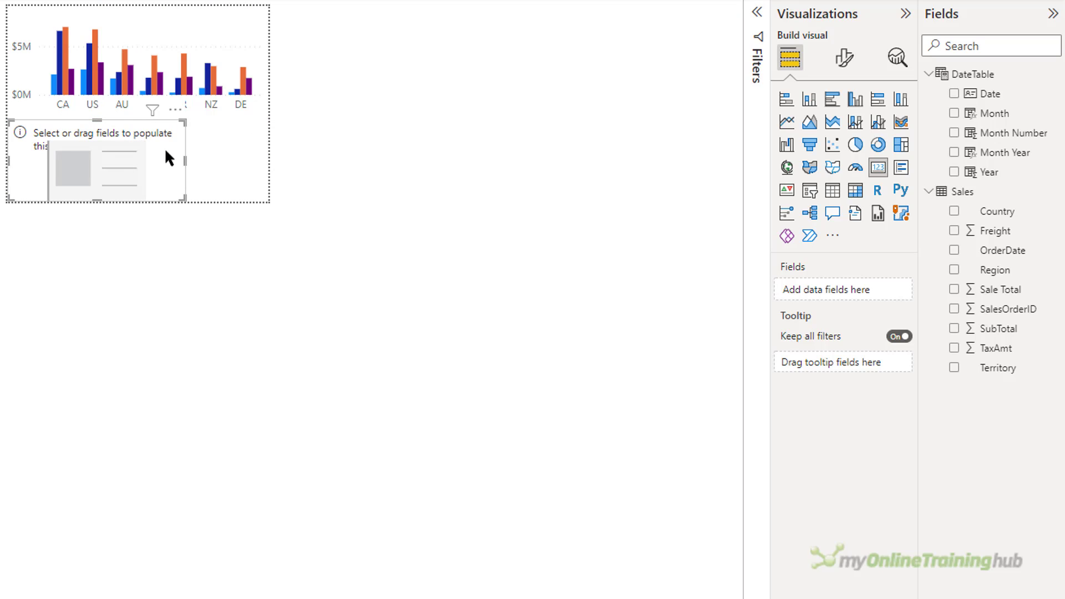
drag(186, 162, 280, 165)
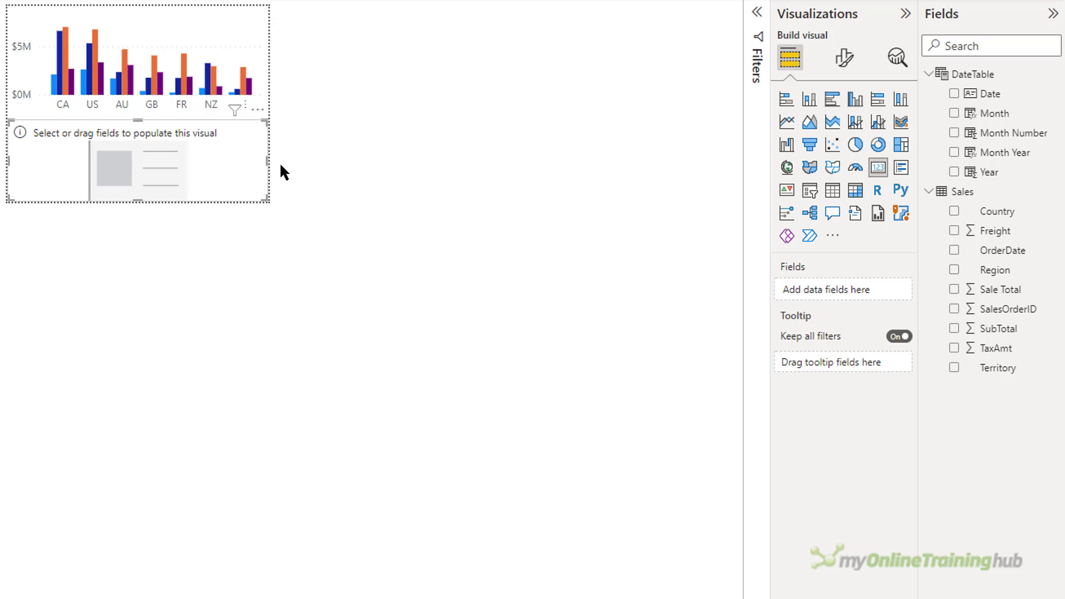
Show Sale Total ($78.27M) in the card and turn its category label off
click(954, 289)
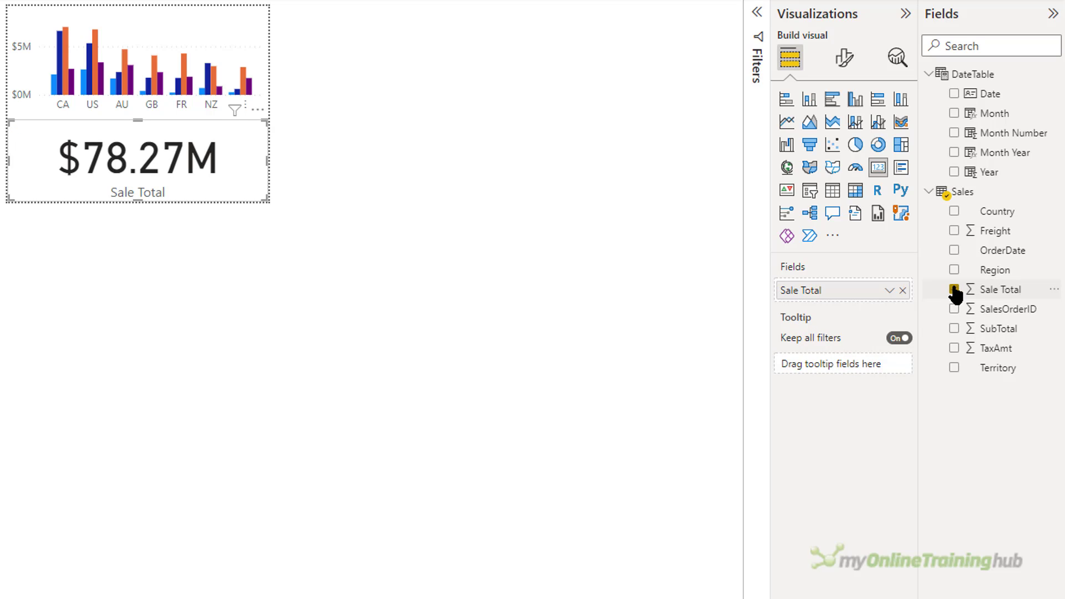
click(845, 60)
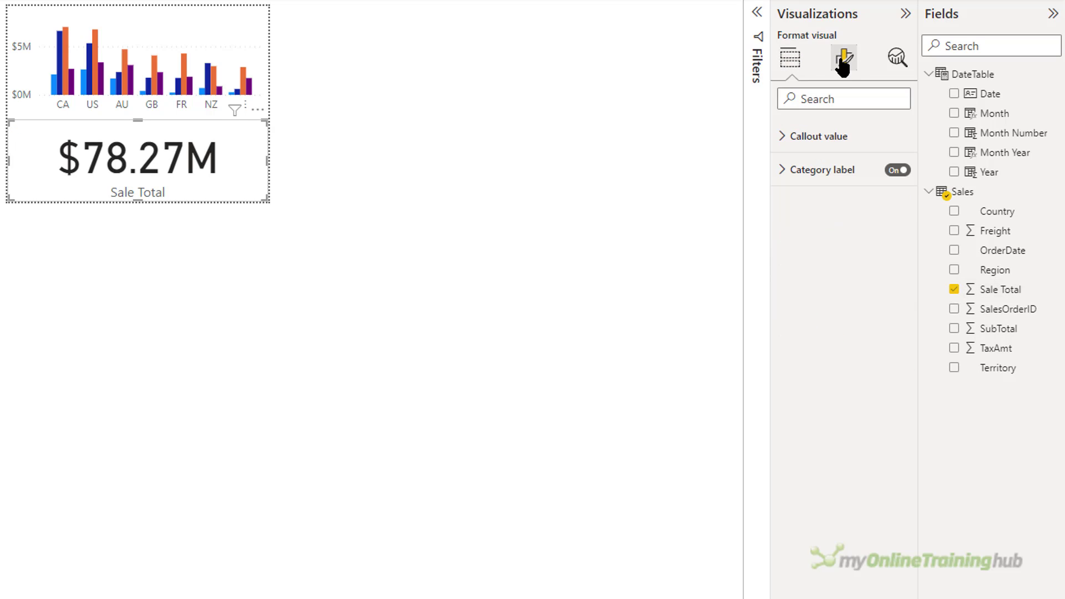
click(895, 206)
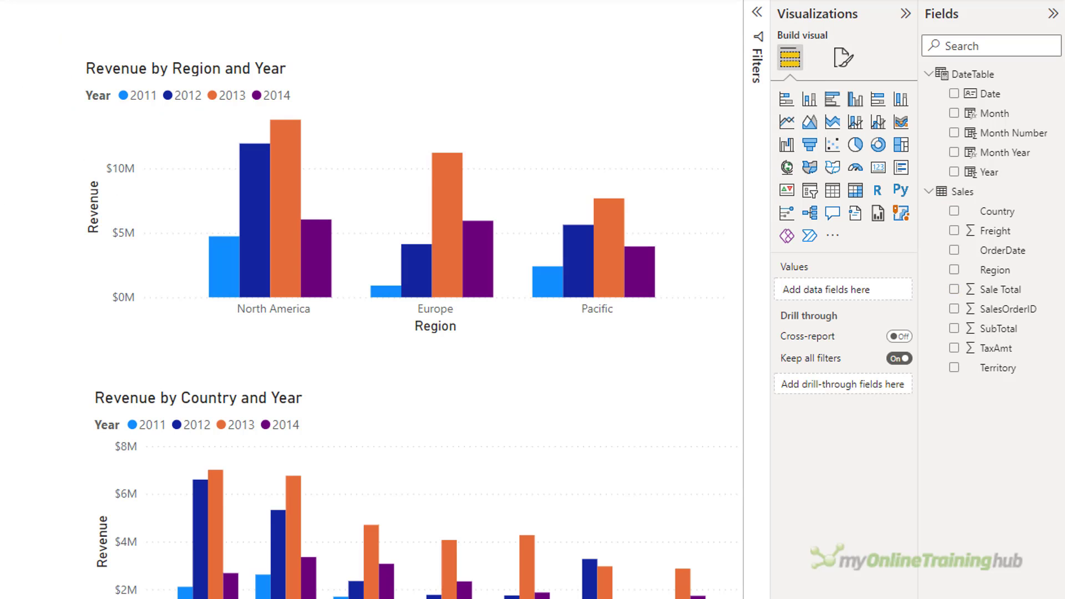
mouse_move(252, 150)
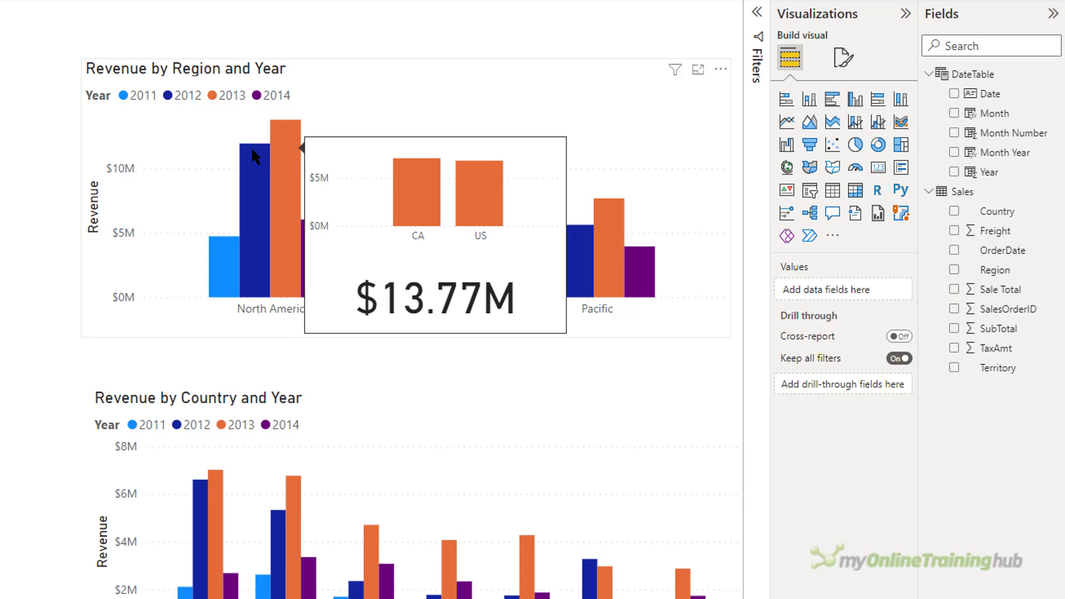
mouse_move(438, 173)
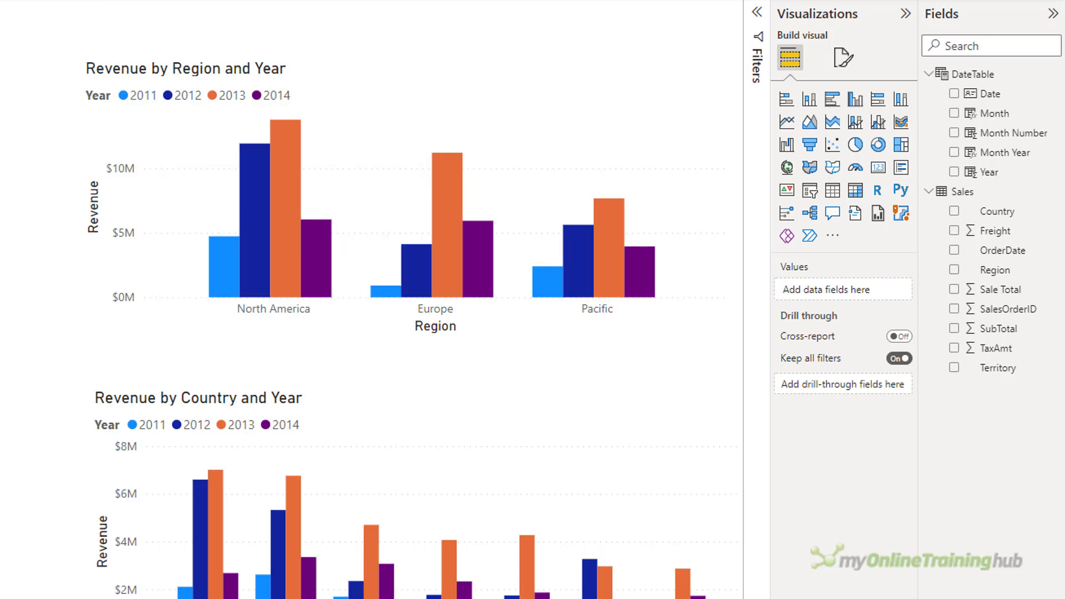
Duplicate the $78.27M total card and shrink the copy into the tooltip's top-right corner
click(243, 176)
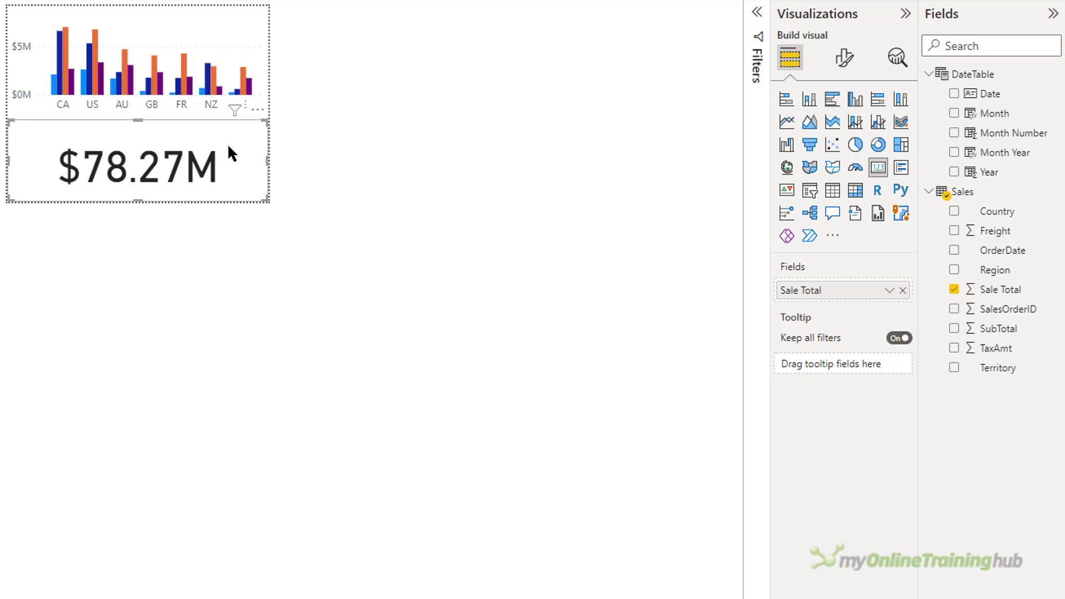
key(ctrl+c)
key(ctrl+v)
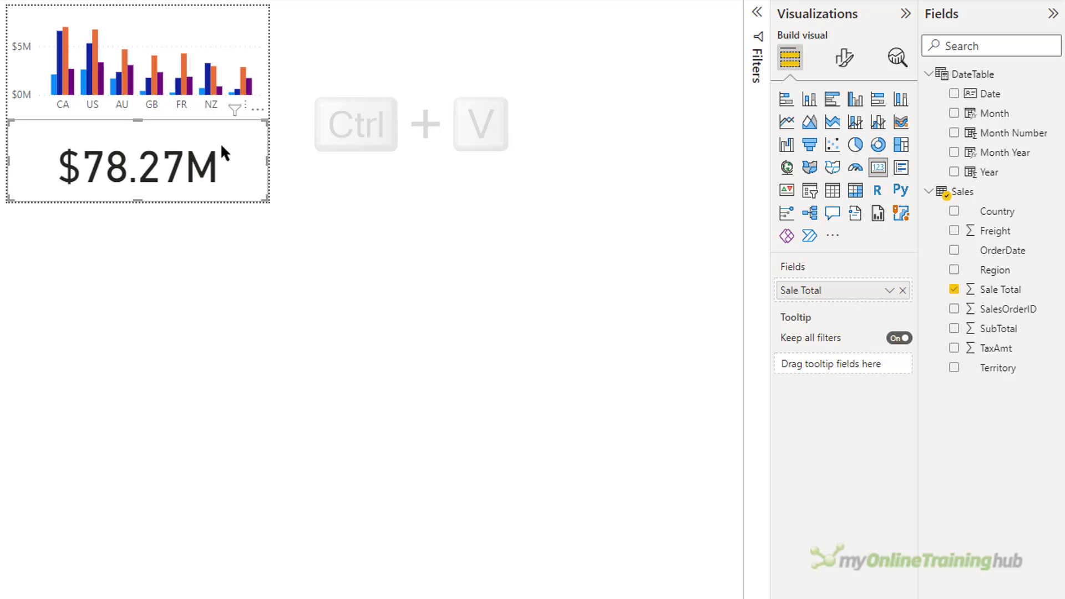
drag(162, 137, 171, 33)
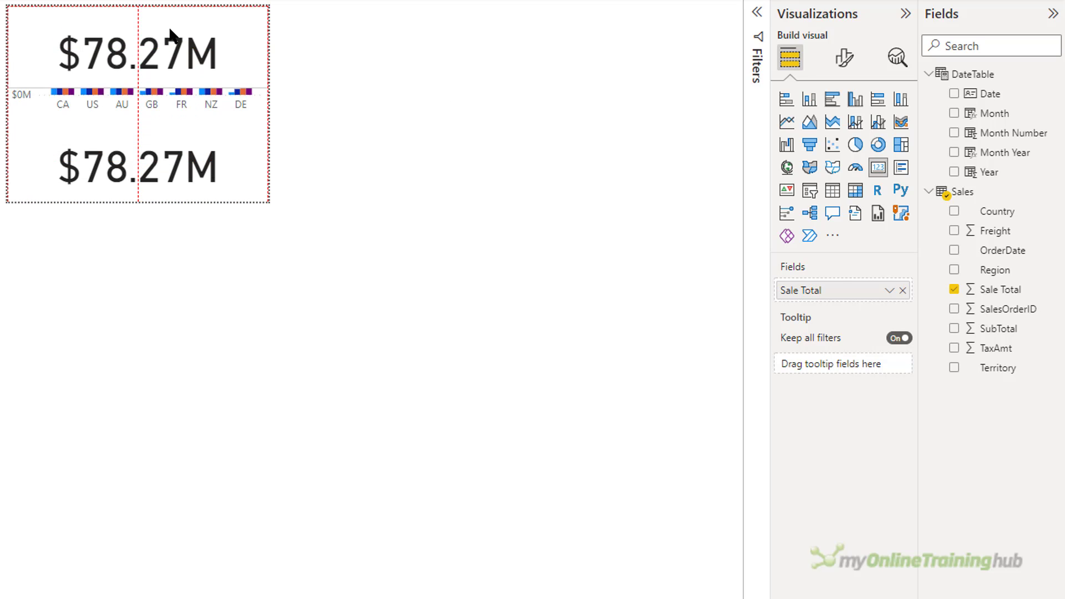
drag(8, 87, 196, 28)
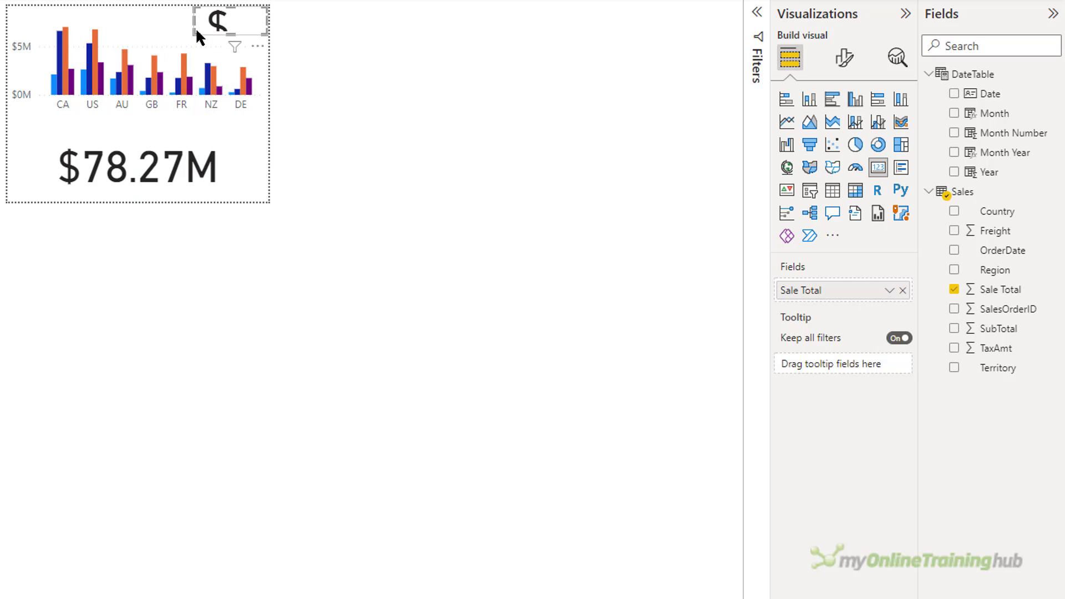
Set the duplicate card's callout value font size to 15
click(845, 57)
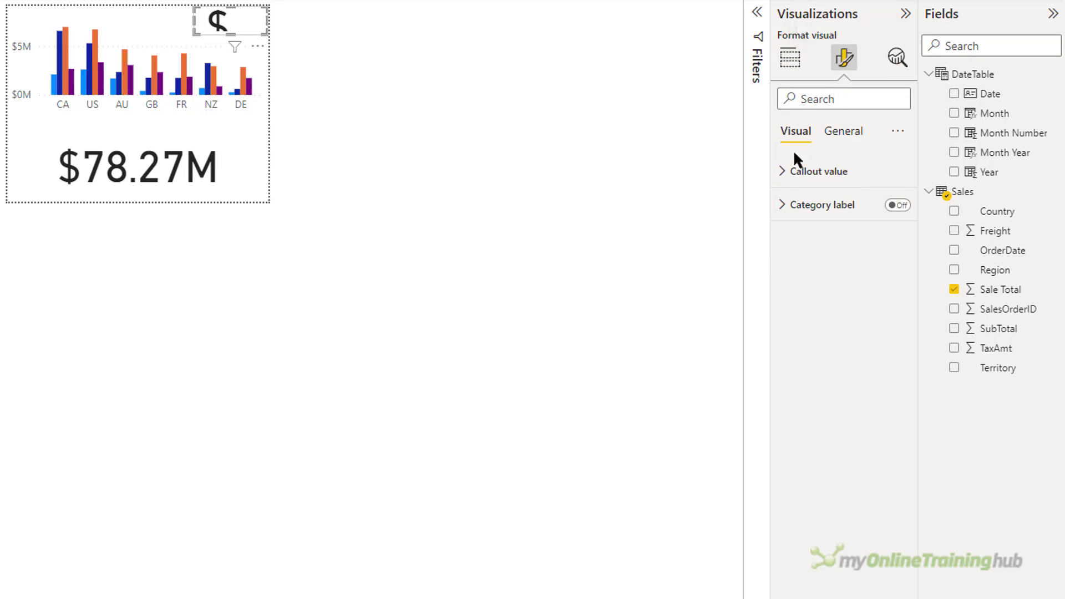
click(787, 172)
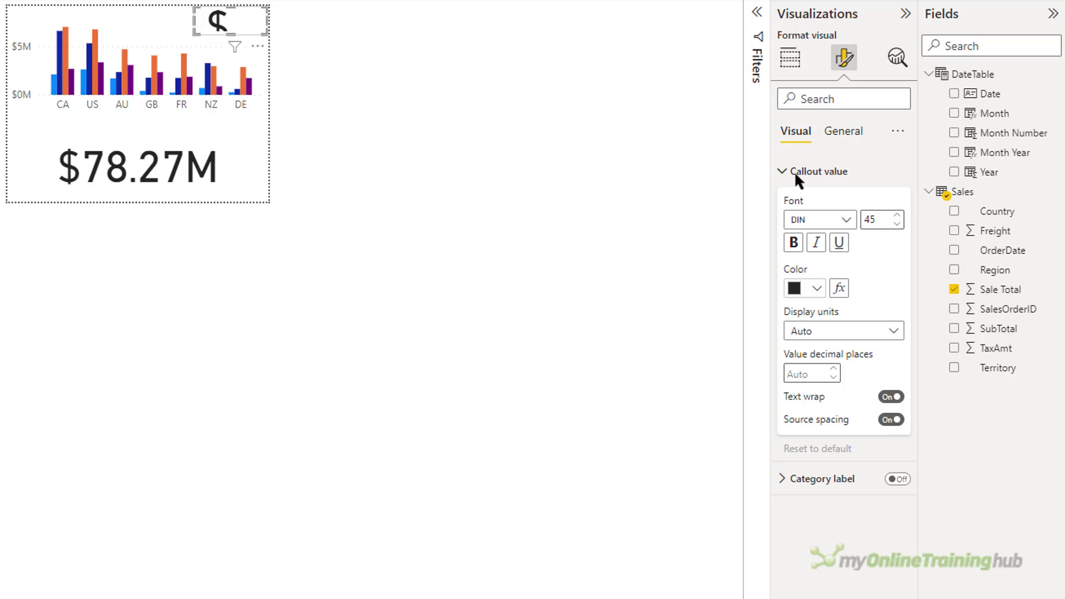
double_click(867, 221)
text(5)
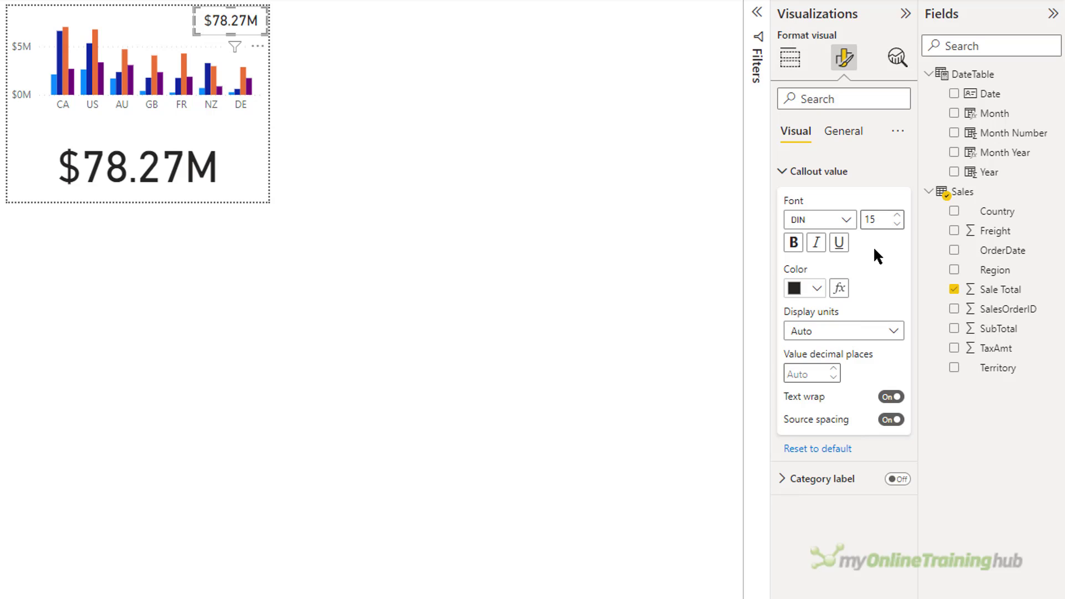
Replace Sale Total with Year summarised as Minimum, showing 2011, and adjust its size
click(790, 58)
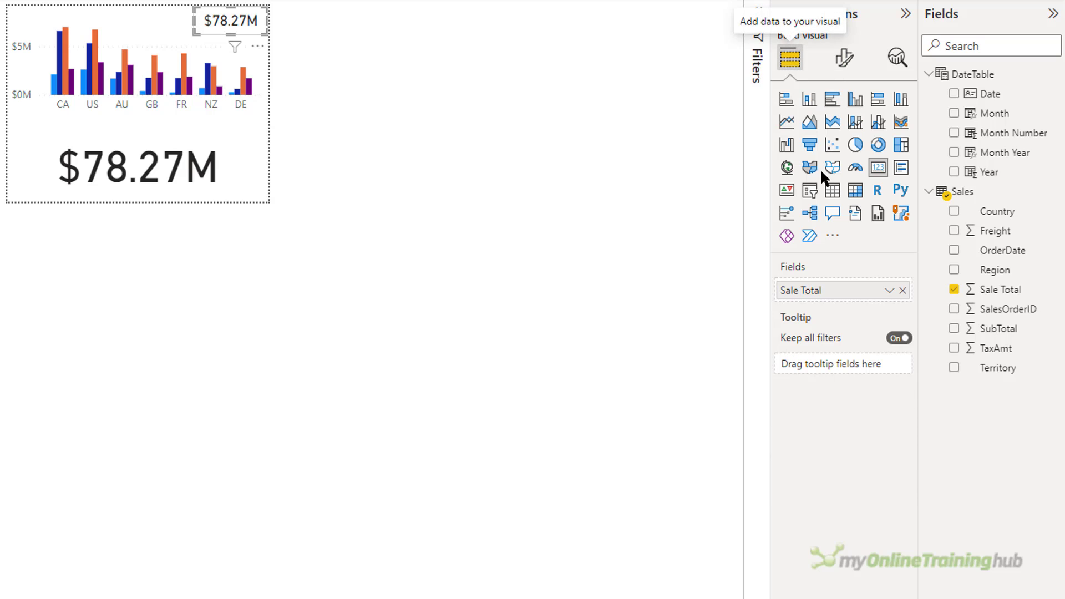
click(902, 290)
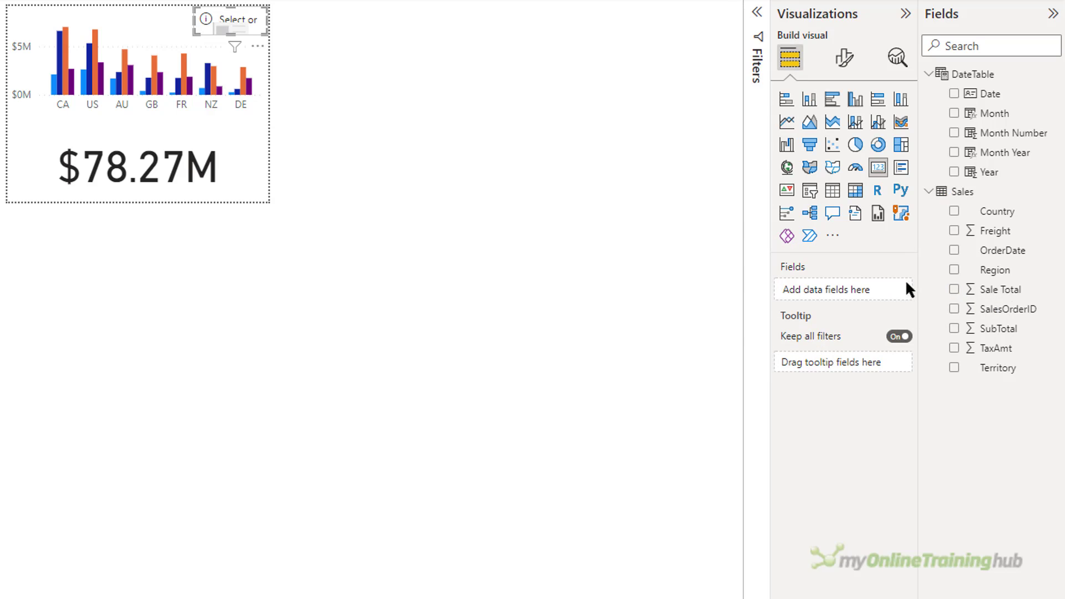
click(954, 172)
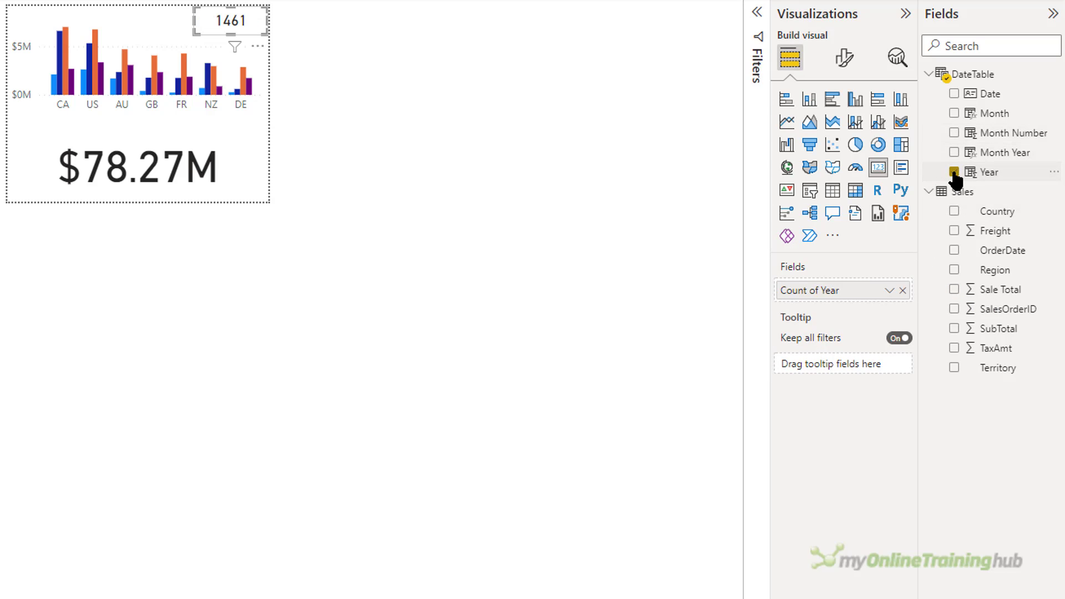
click(889, 291)
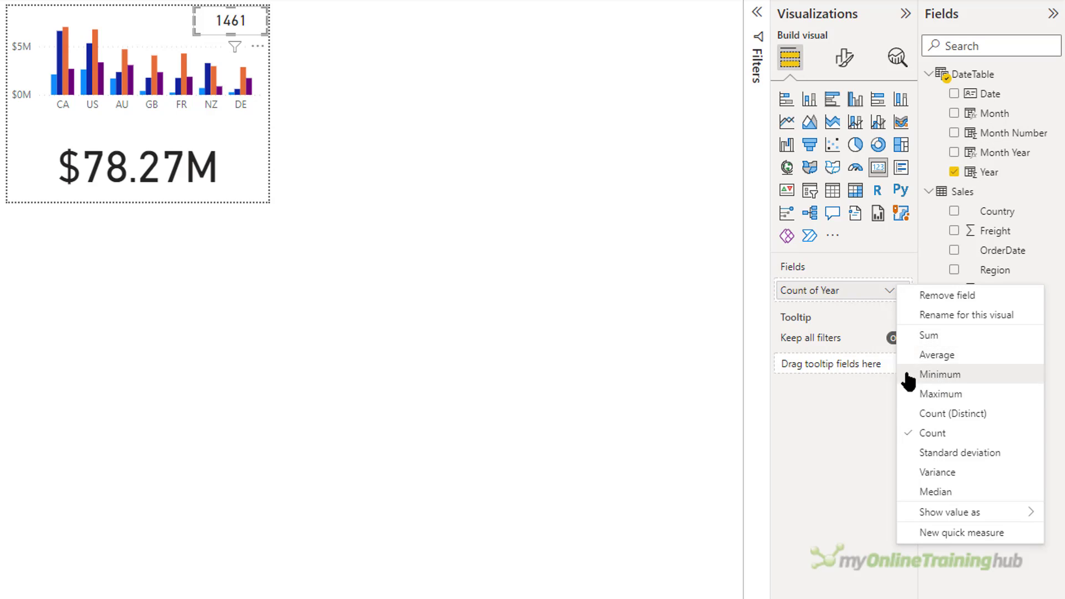
click(938, 375)
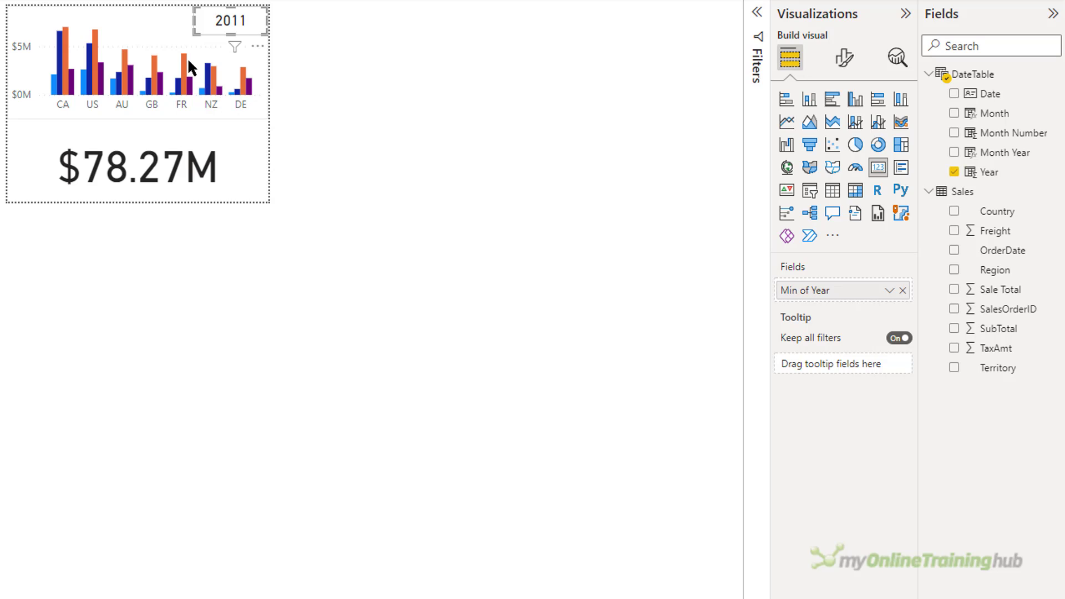
drag(196, 32, 222, 26)
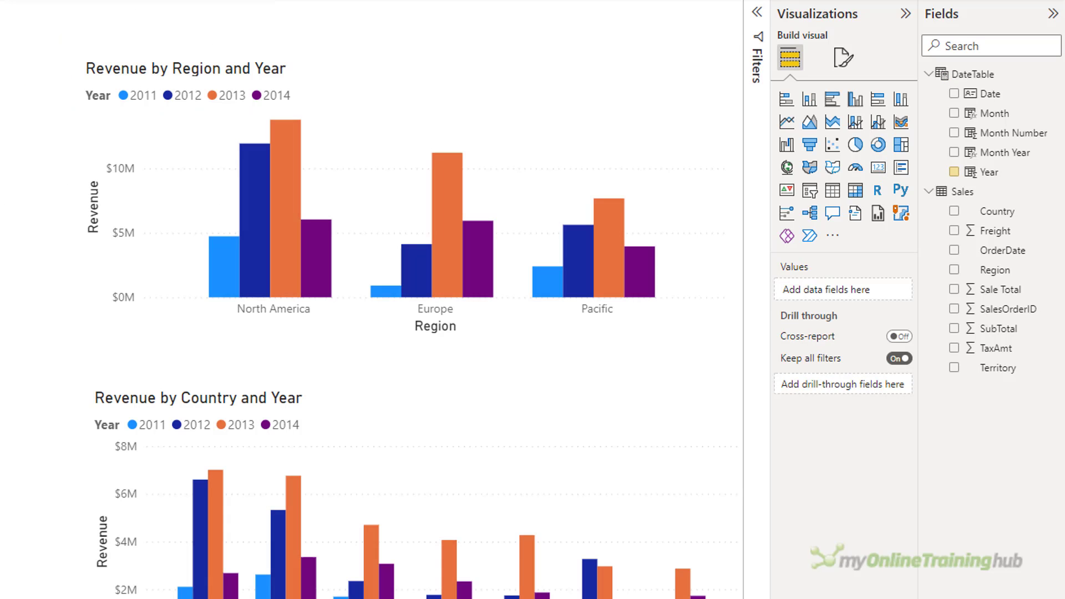
mouse_move(238, 183)
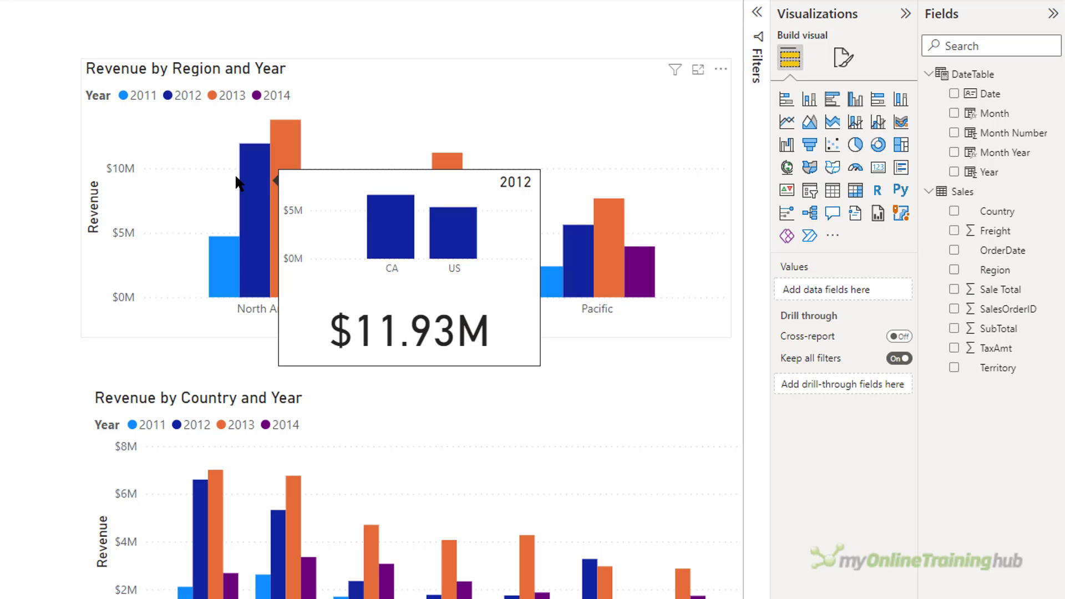
mouse_move(282, 148)
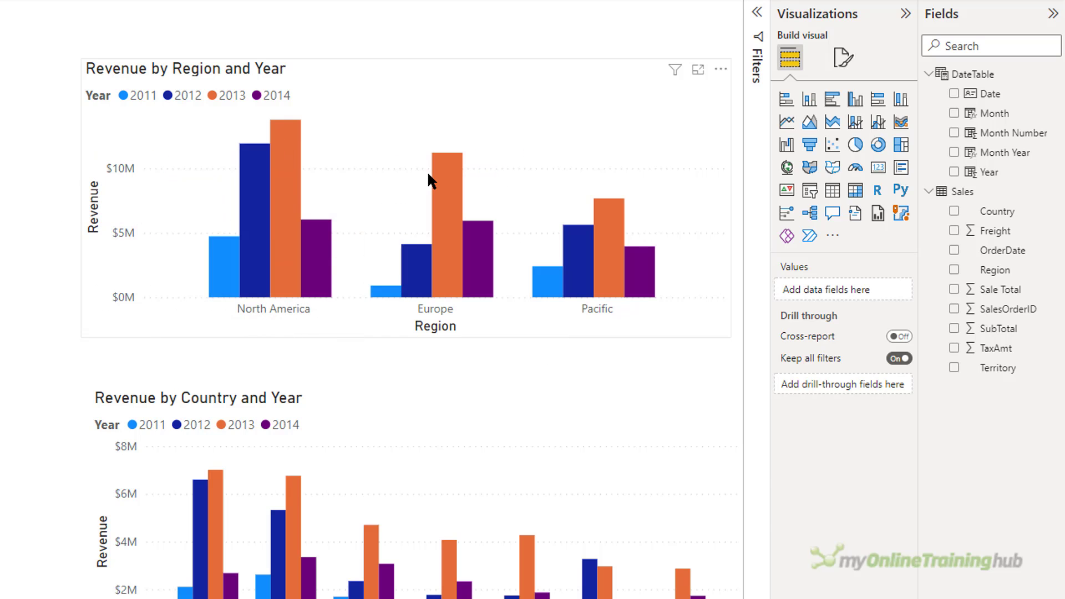
mouse_move(429, 175)
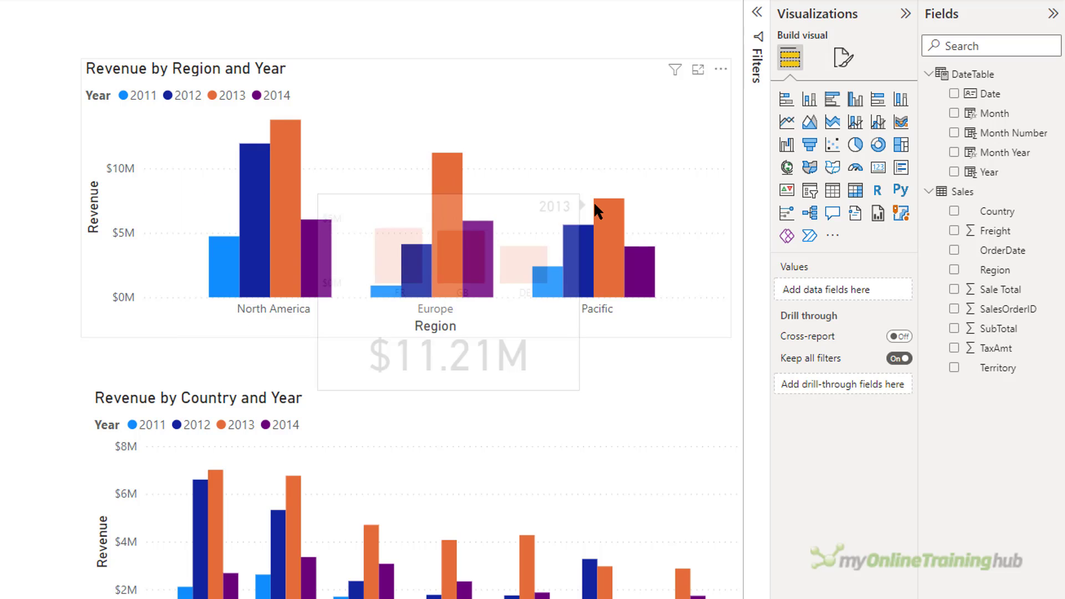
mouse_move(595, 206)
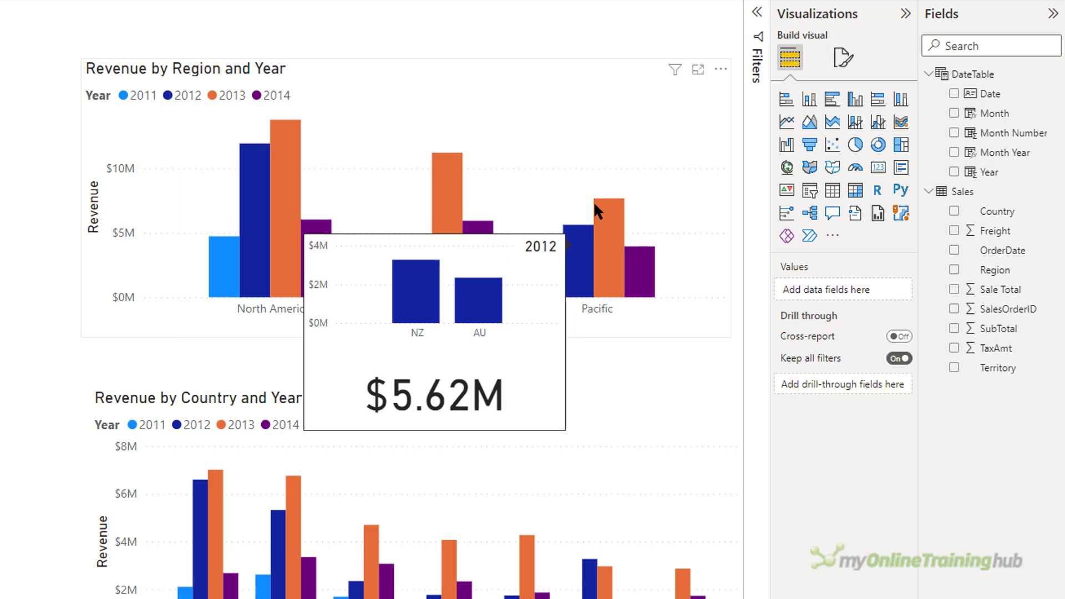